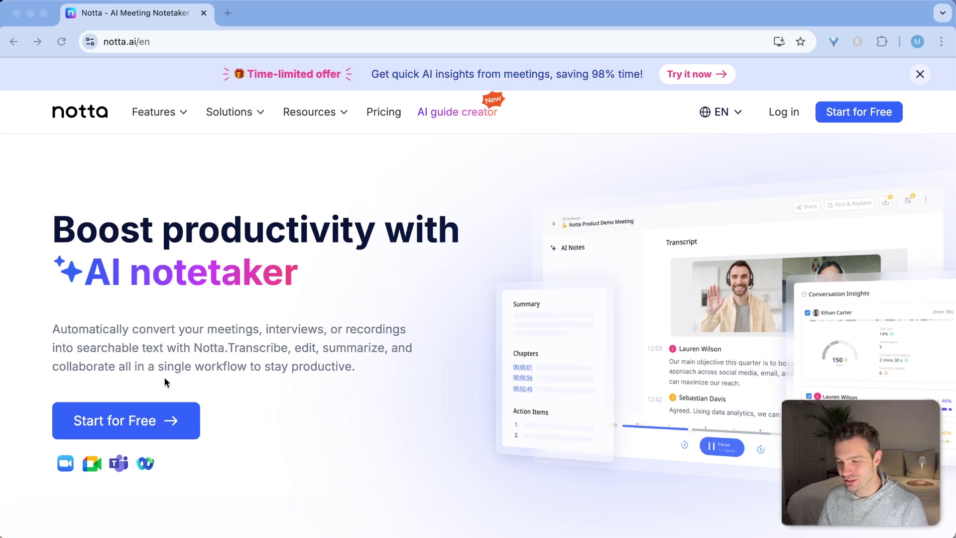
Browse the notta.ai homepage, then briefly check the account settings on the Notta dashboard
scroll(204, 329, down, 10)
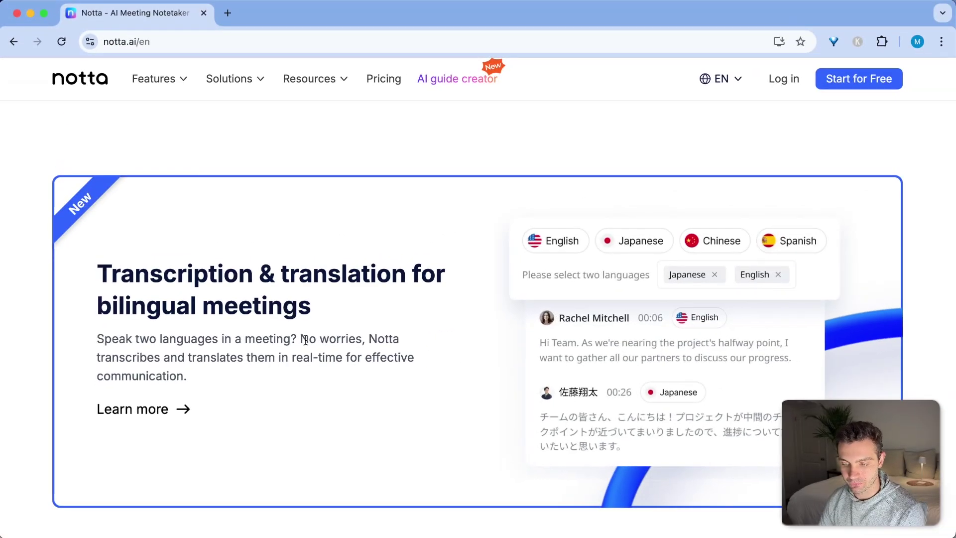
scroll(382, 387, up, 1)
scroll(381, 387, down, 2)
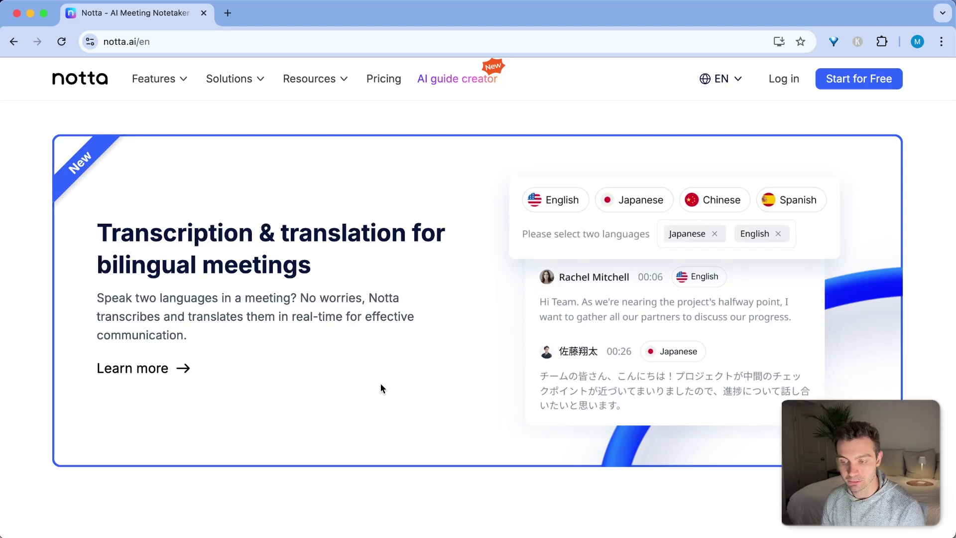
scroll(380, 388, up, 10)
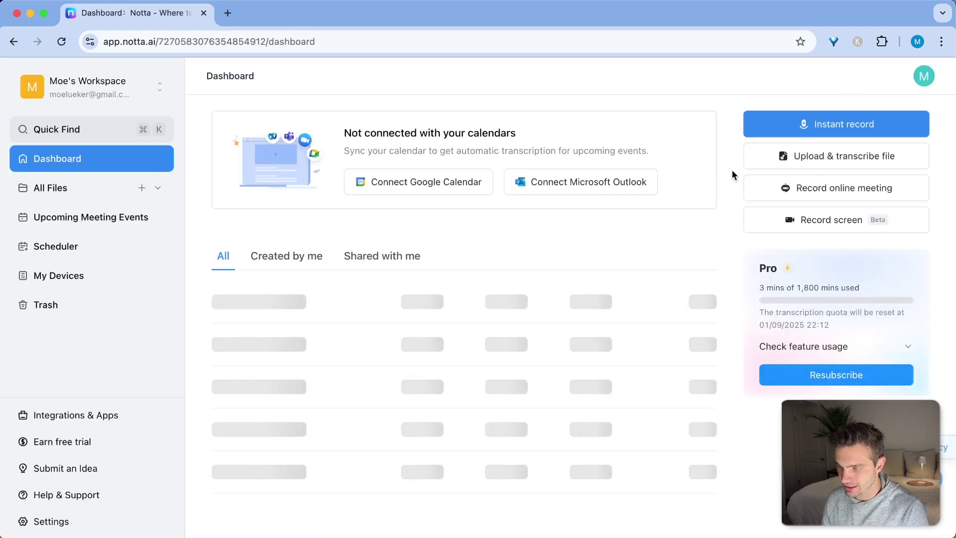
click(924, 82)
click(832, 70)
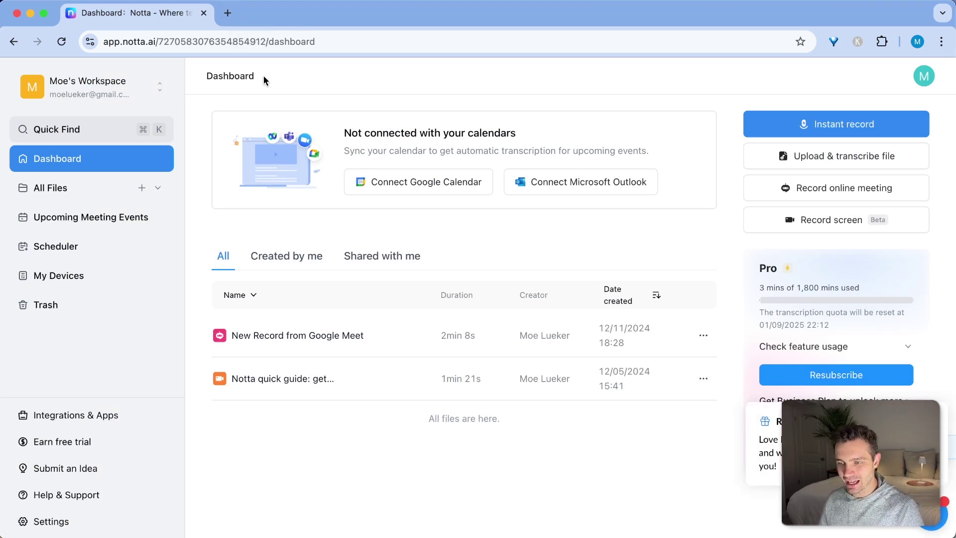
Start an instant Google Meet meeting in a new tab and copy its meeting link
click(227, 14)
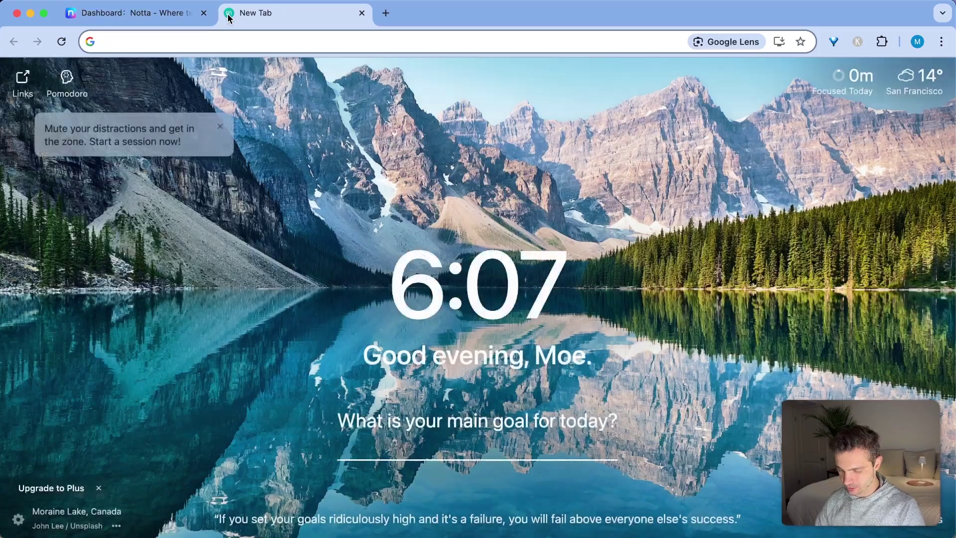
text(google meet)
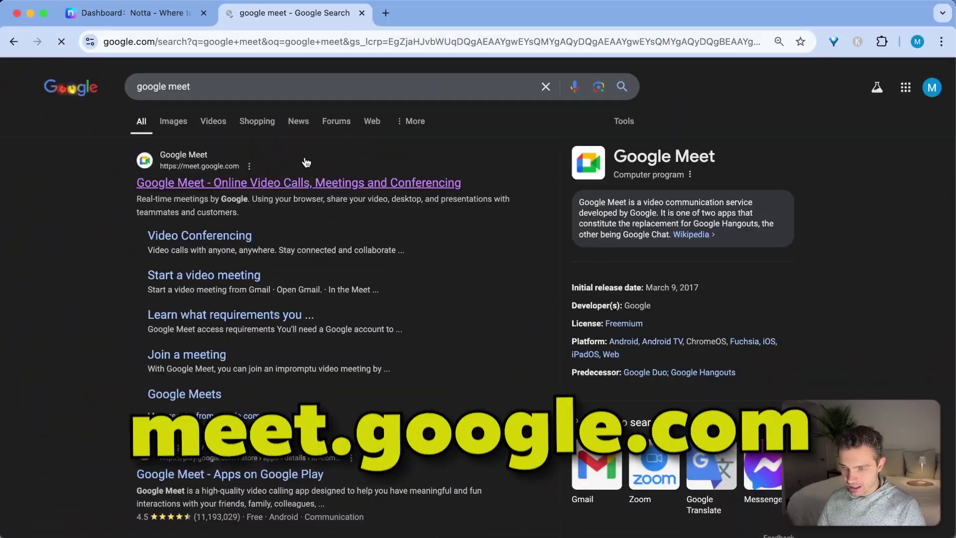
click(302, 184)
click(75, 364)
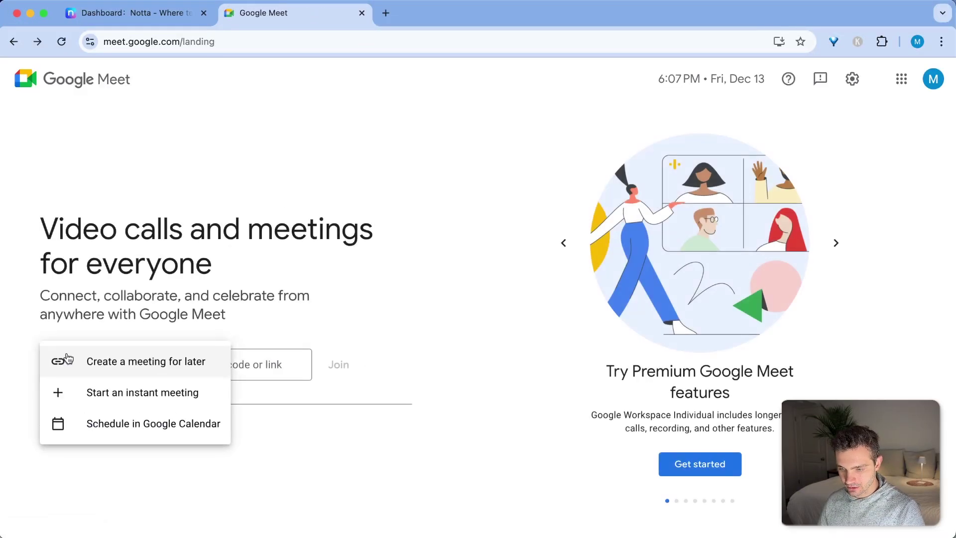
click(104, 405)
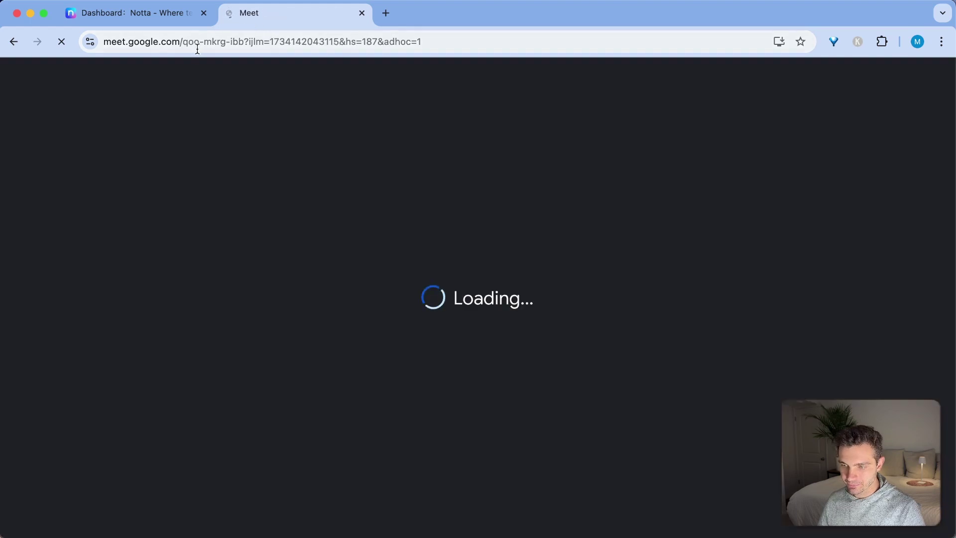
drag(184, 47, 314, 47)
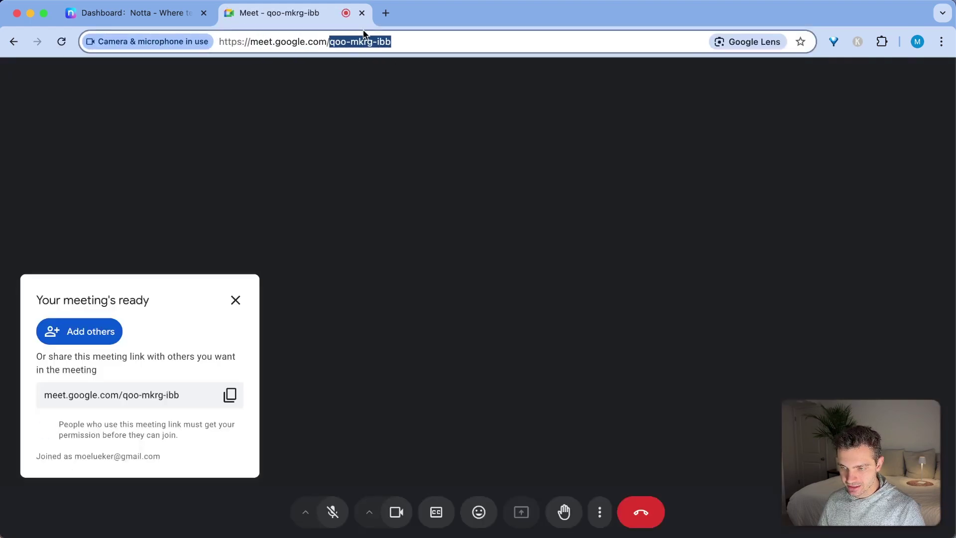
click(408, 39)
key(super+a)
key(super+c)
Paste the Meet link into Notta's online-meeting invite so Notta Bot joins and transcribes the call
click(118, 13)
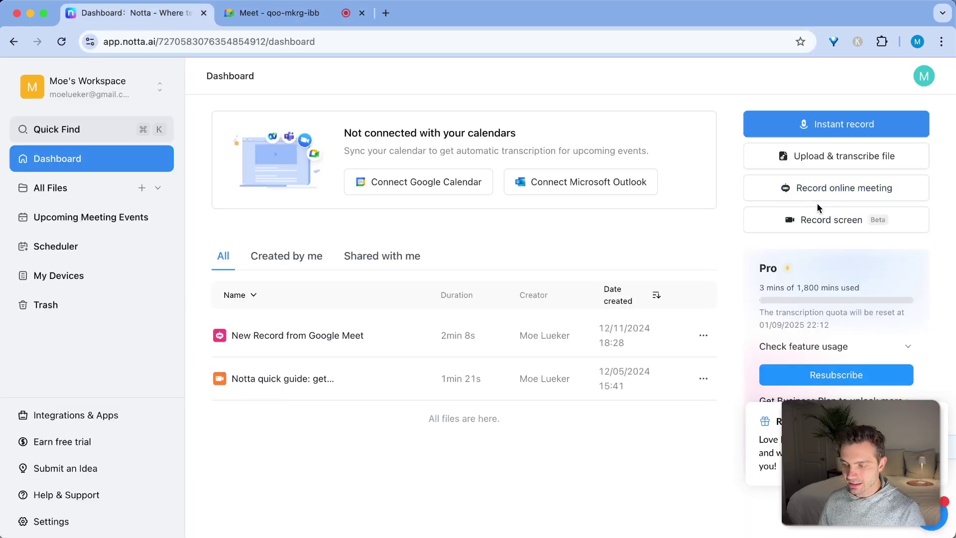
click(815, 195)
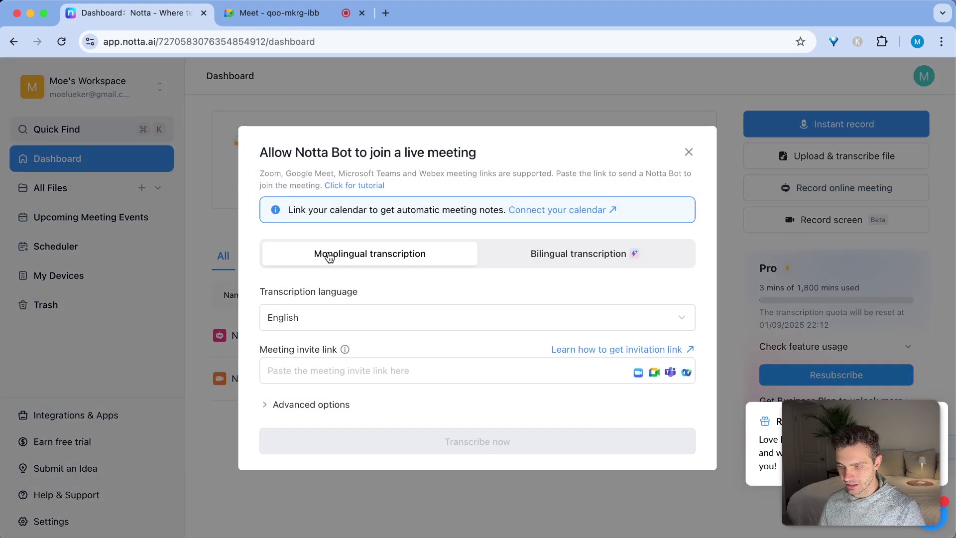
key(super+v)
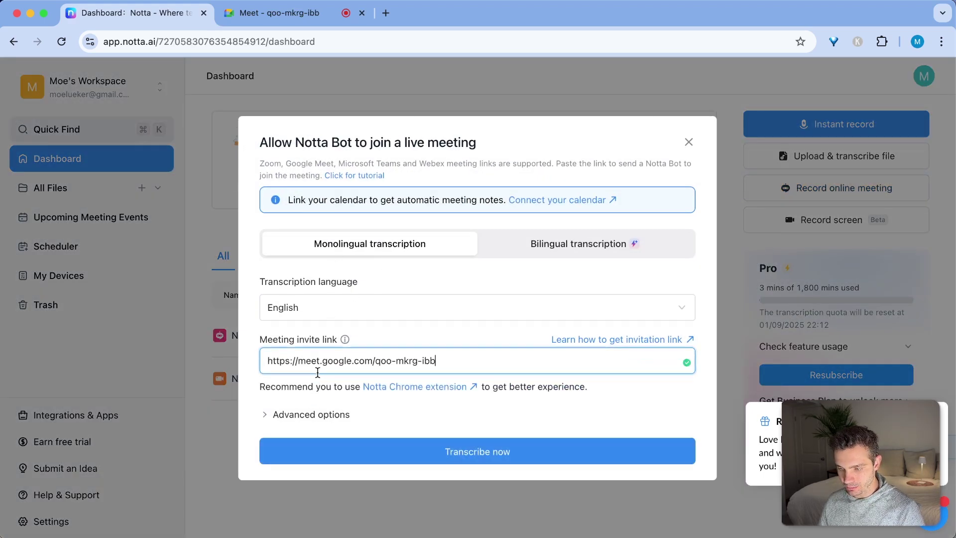
click(455, 452)
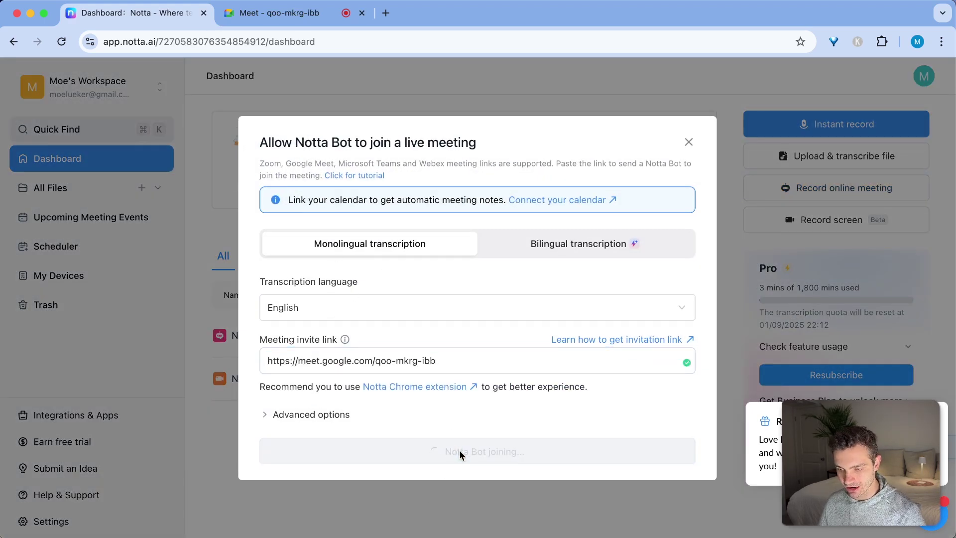
click(304, 14)
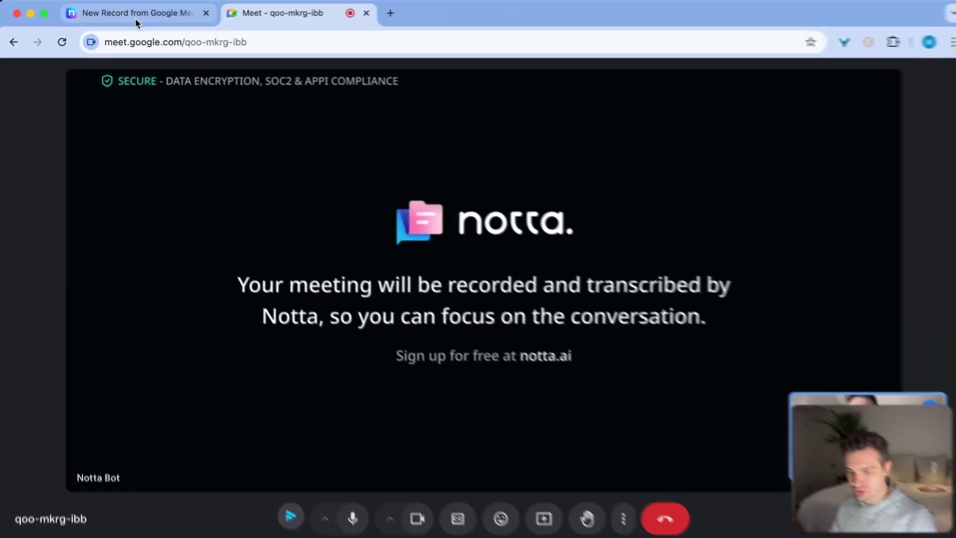
Review Notta's live transcript of the meeting, then return to the Google Meet call
click(211, 25)
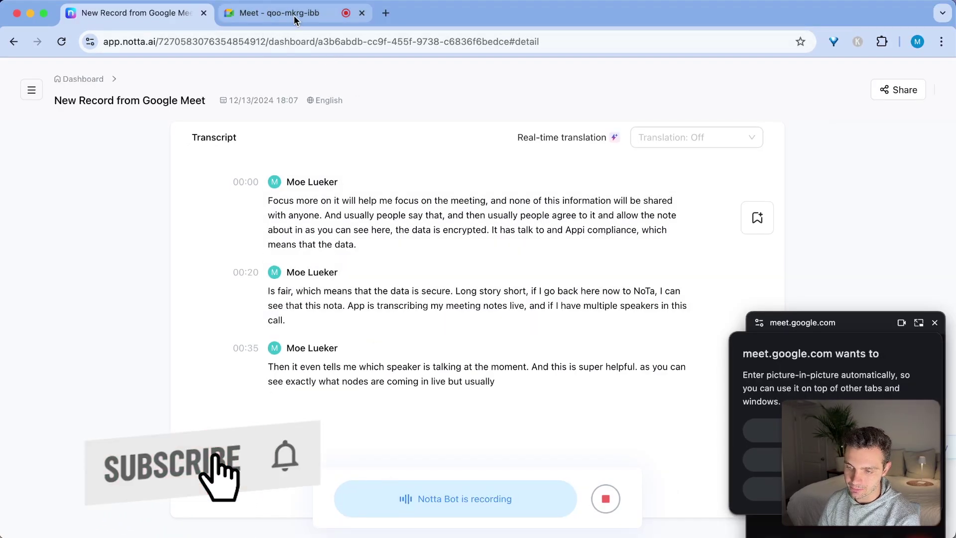
click(295, 15)
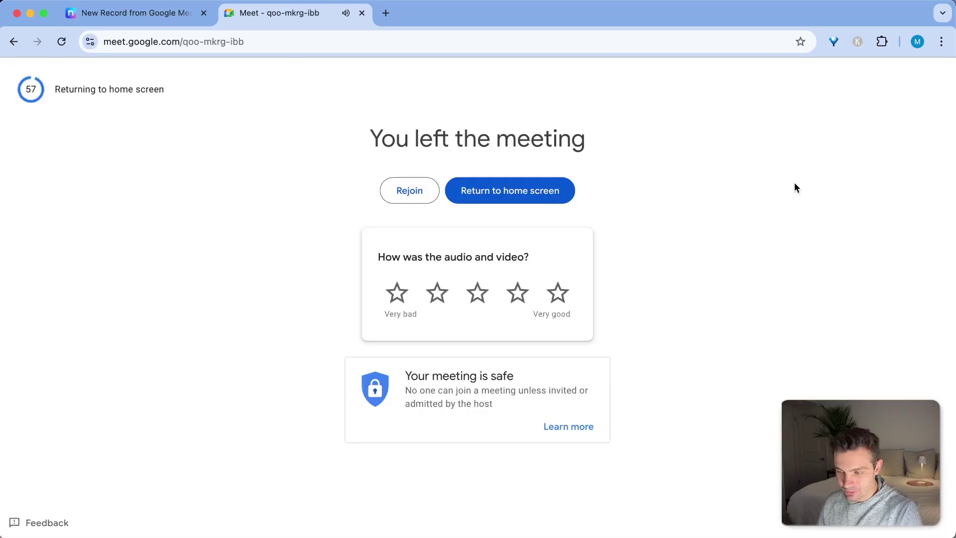
Return to the Notta meeting record and jump the recording playback to 00:07
click(140, 20)
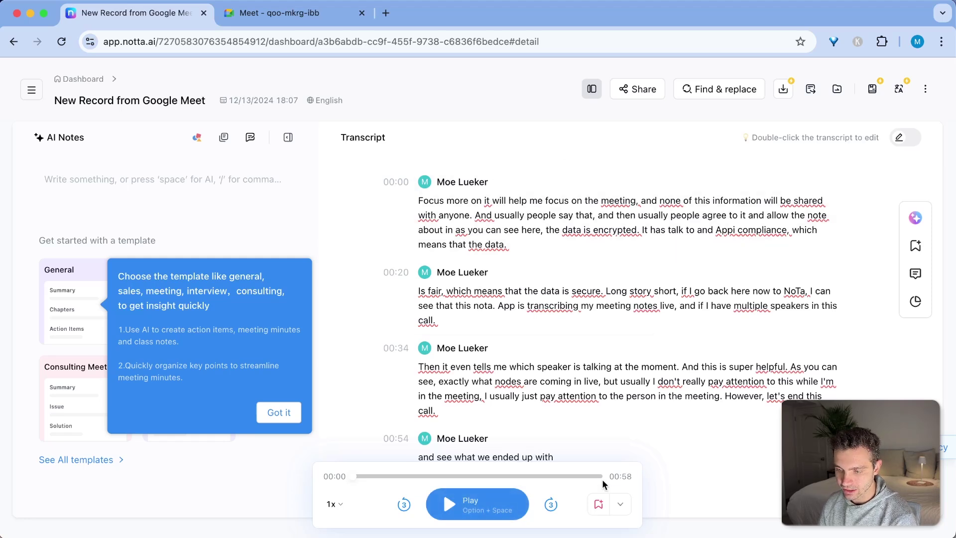
click(454, 214)
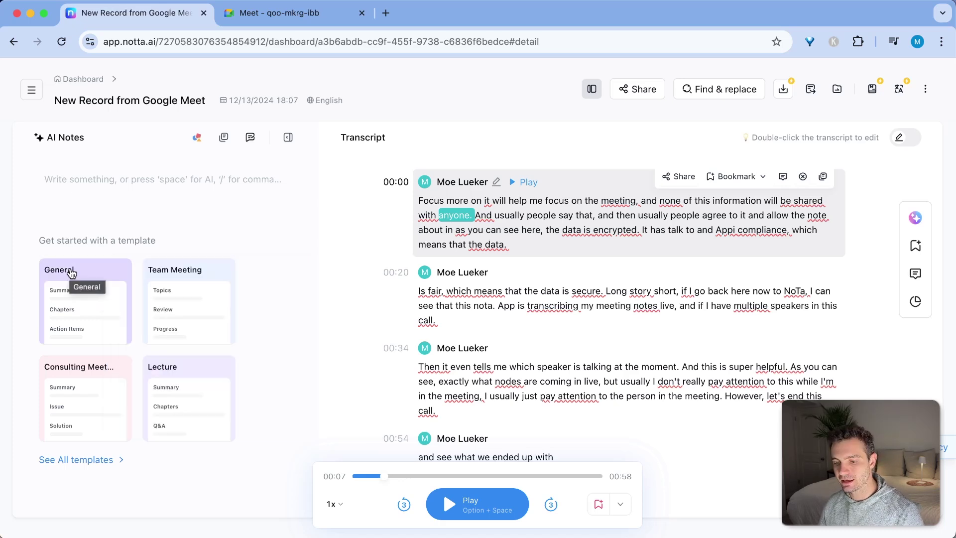
Open the full template library and browse down to the Daily Stand-up Meeting template
click(114, 460)
mouse_move(345, 281)
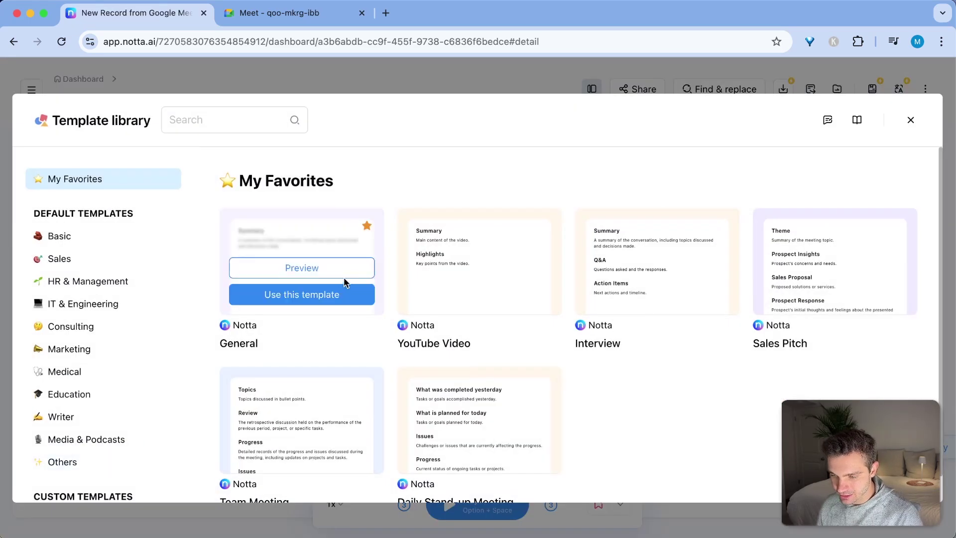
scroll(349, 314, down, 1)
mouse_move(351, 356)
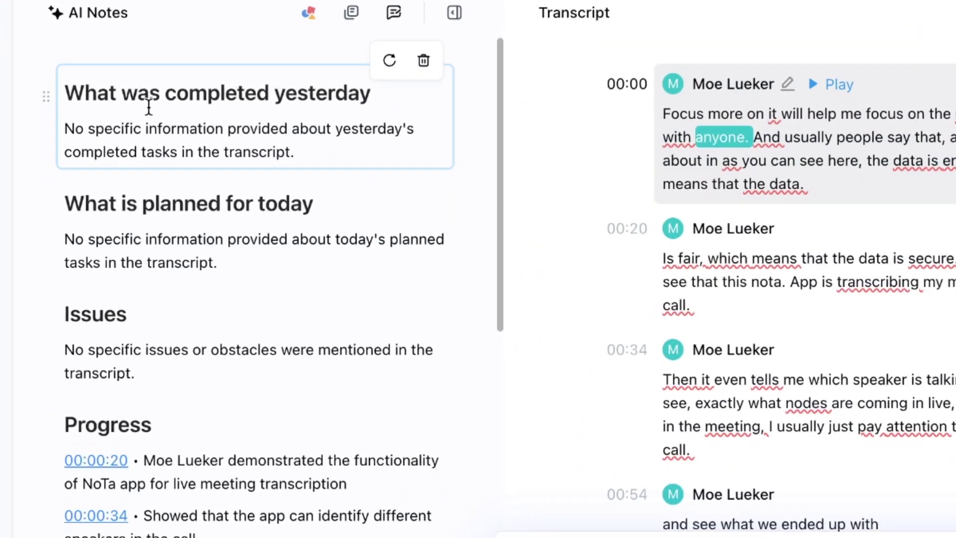
Select the notes headings to bring up the H1/H2/H3 formatting toolbar
drag(45, 188, 169, 195)
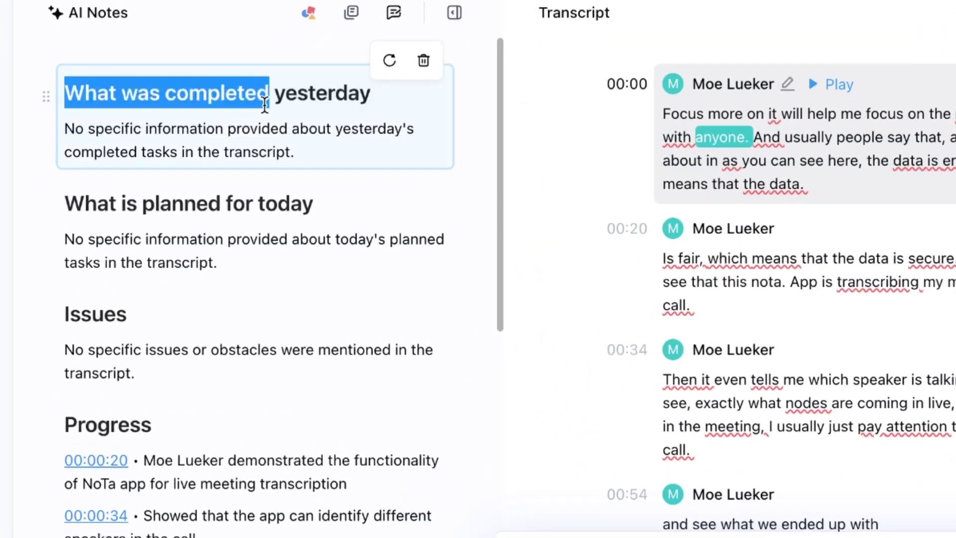
drag(264, 105, 391, 107)
drag(80, 202, 441, 201)
drag(67, 313, 129, 313)
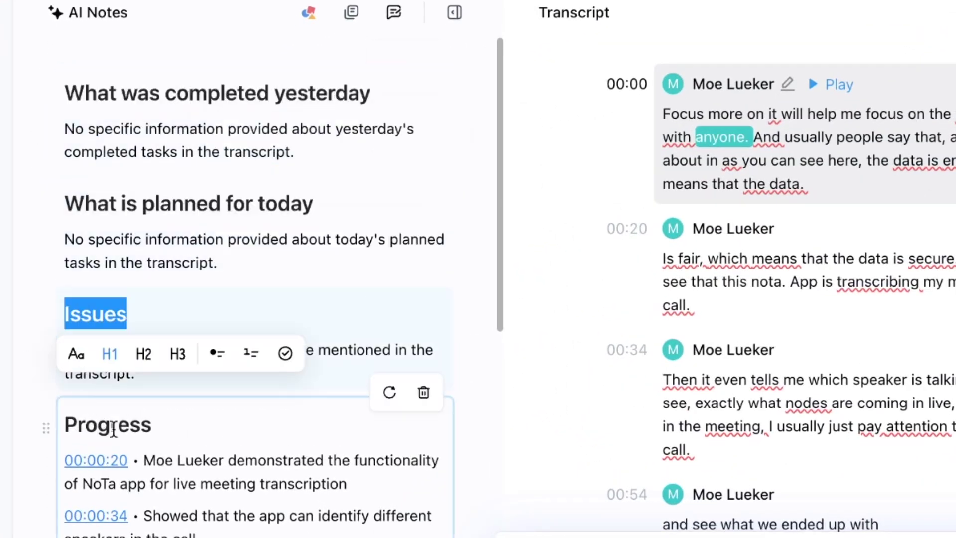
Delete the Help needed section from the AI notes
scroll(114, 428, down, 4)
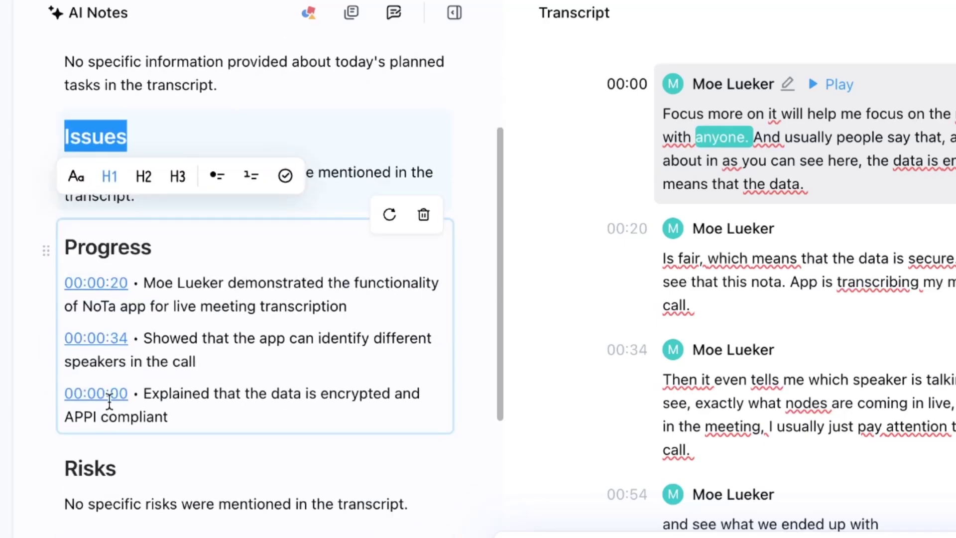
scroll(85, 313, down, 3)
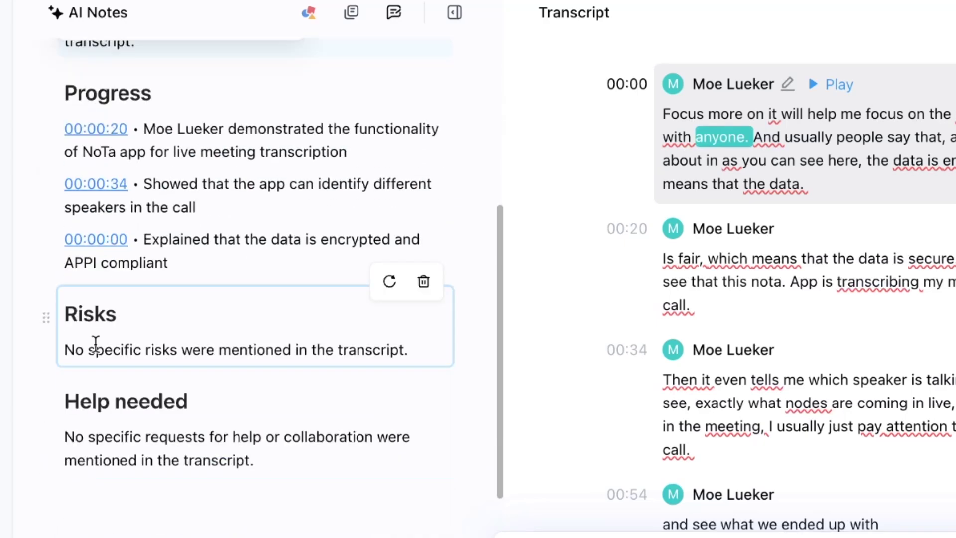
click(245, 505)
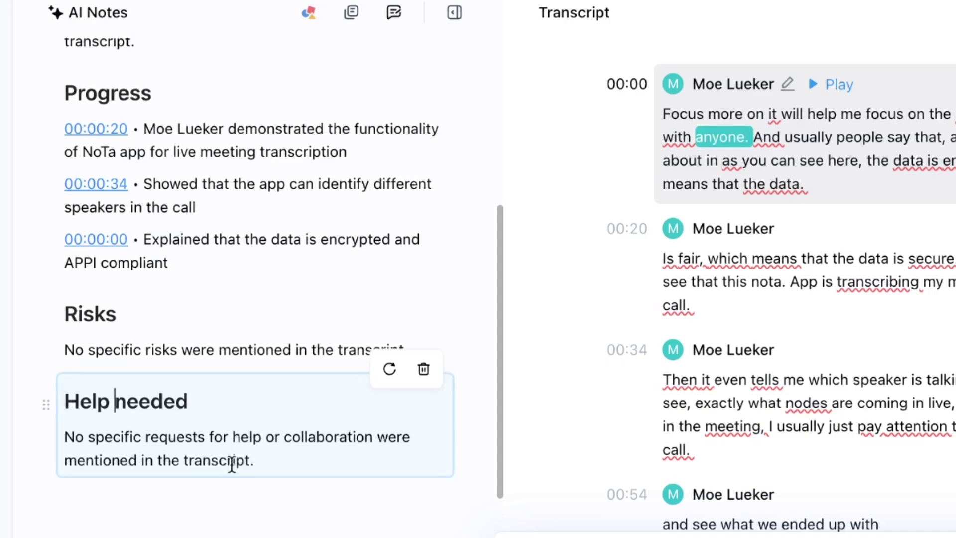
click(424, 369)
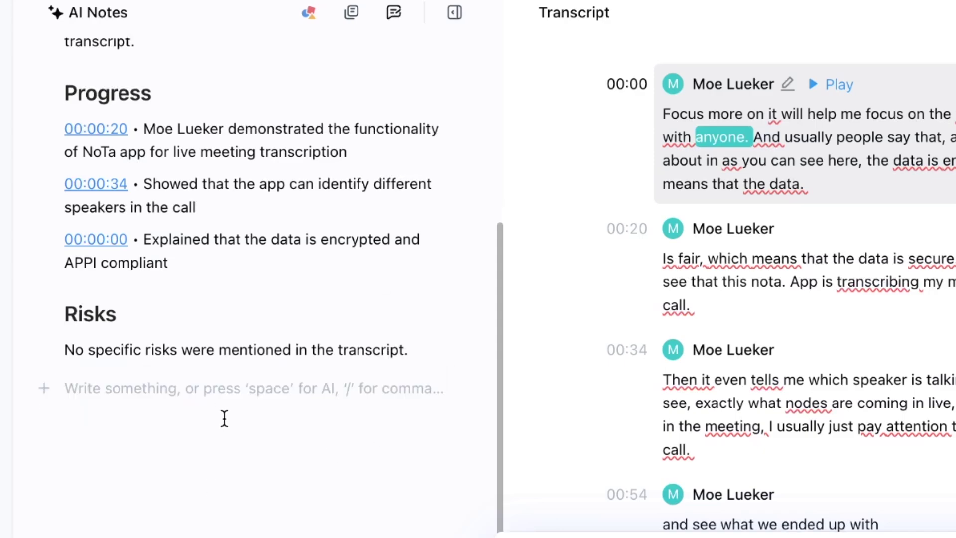
drag(378, 367, 51, 0)
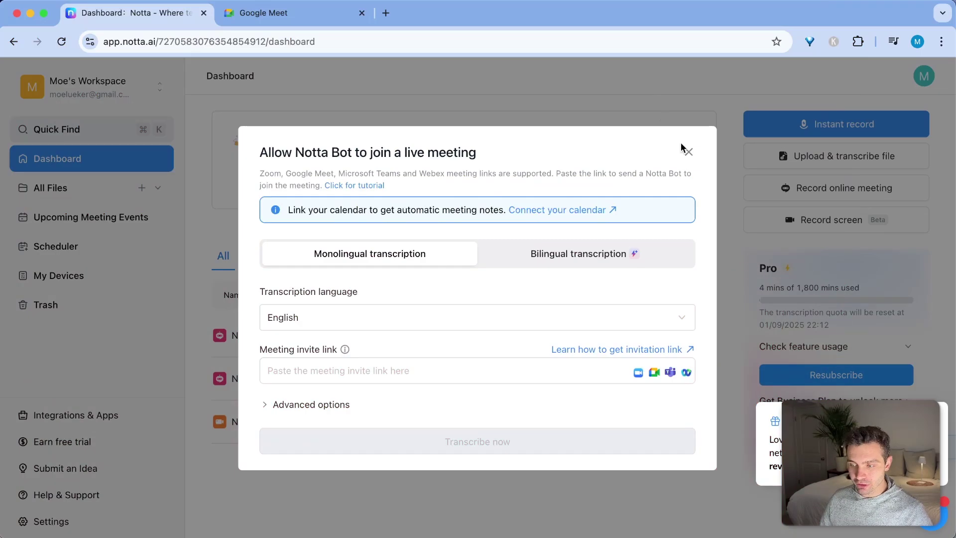
Dismiss the Notta Bot invite and start an instant recording, accepting the 5-hour limit
click(689, 152)
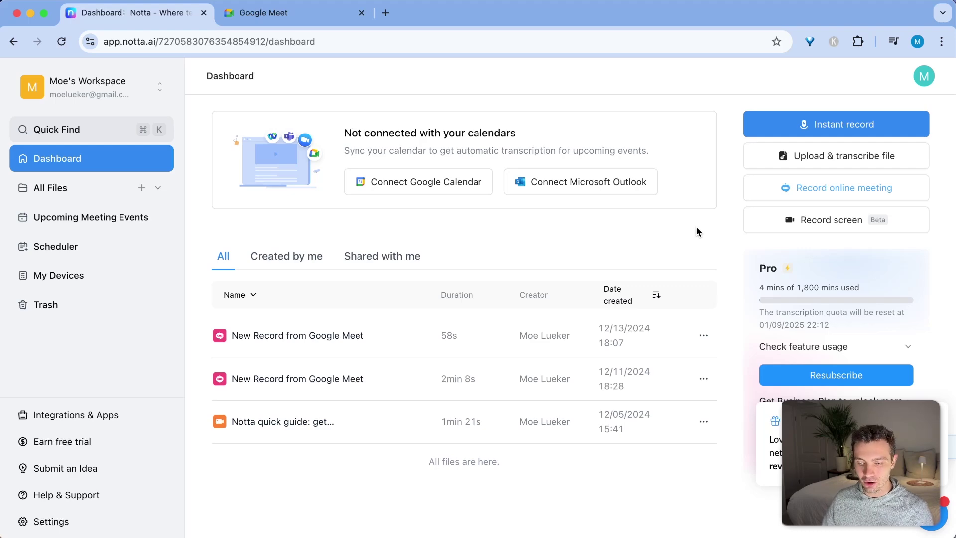
click(817, 131)
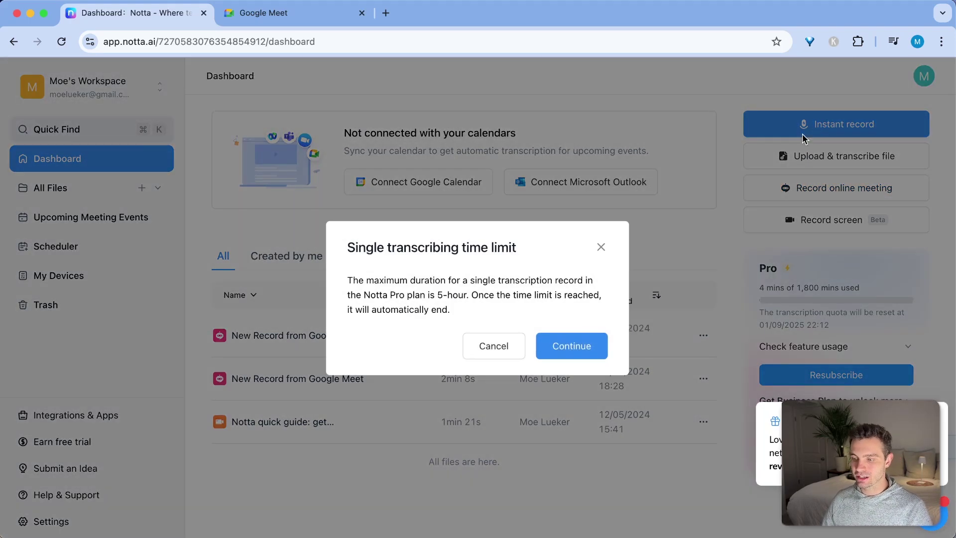
click(562, 343)
Begin recording and transcribing in English, allowing microphone access this time
click(450, 410)
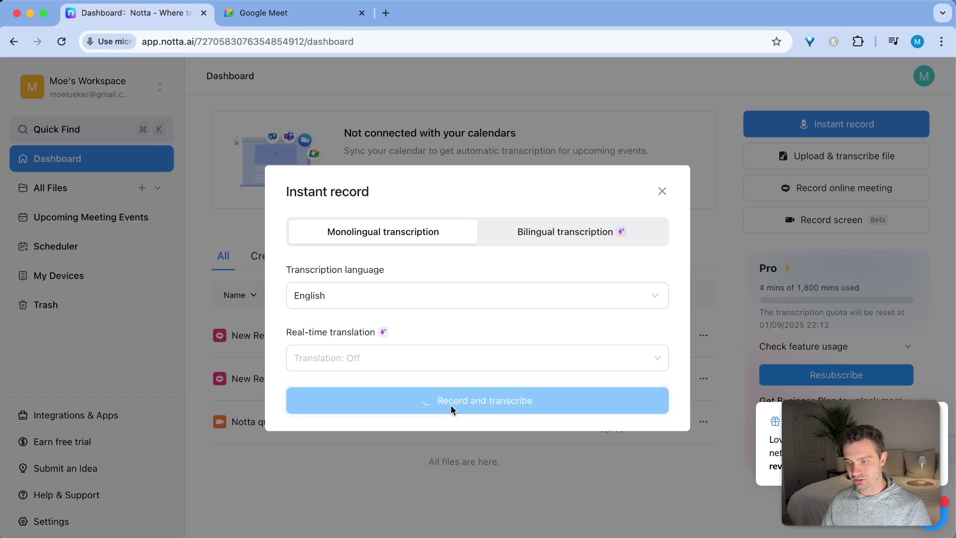
click(196, 162)
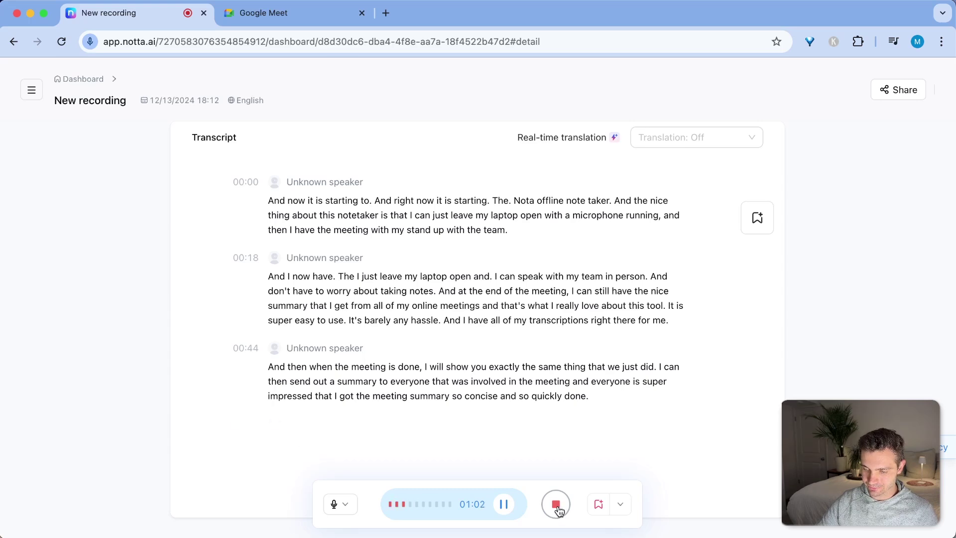
Stop the recording and generate Summary, Chapters and Action Items with the General template
click(556, 505)
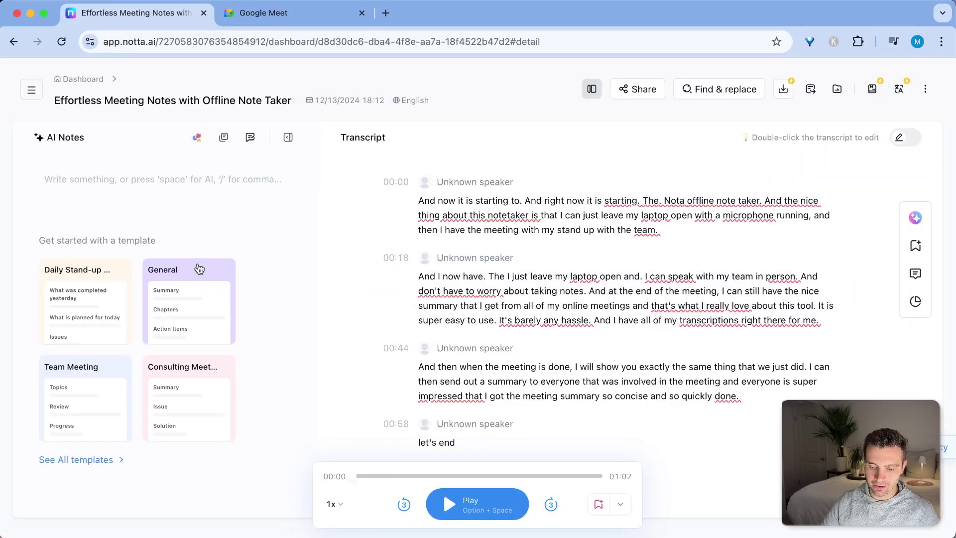
click(114, 289)
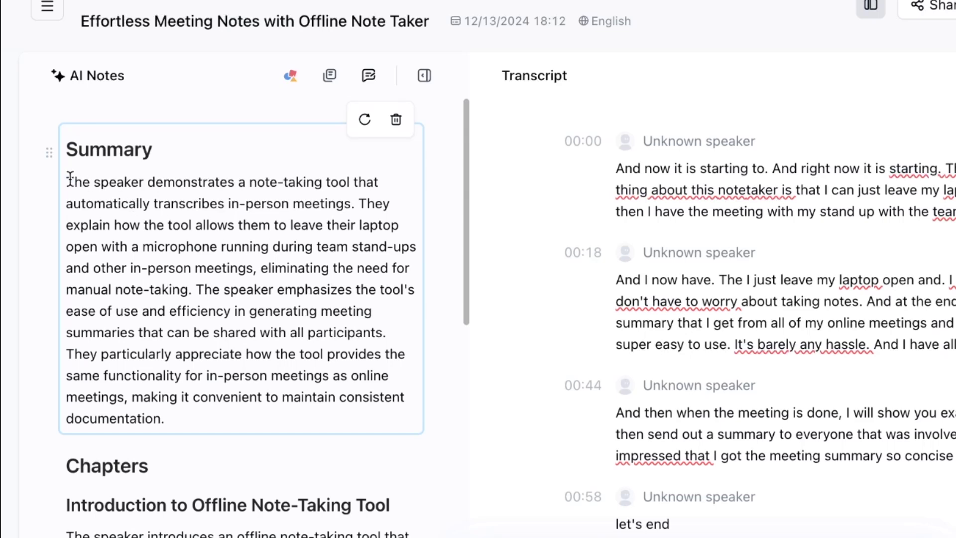
drag(70, 179, 379, 333)
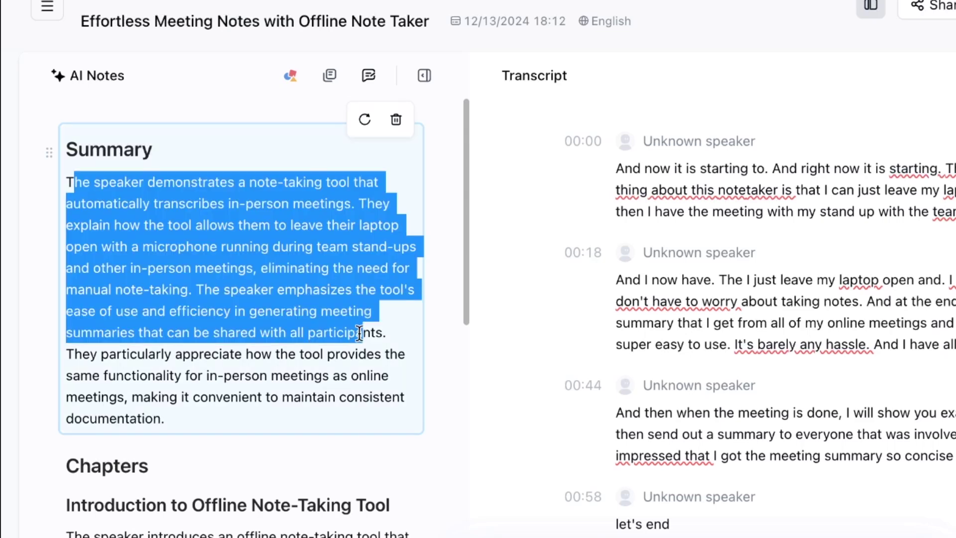
scroll(363, 331, down, 8)
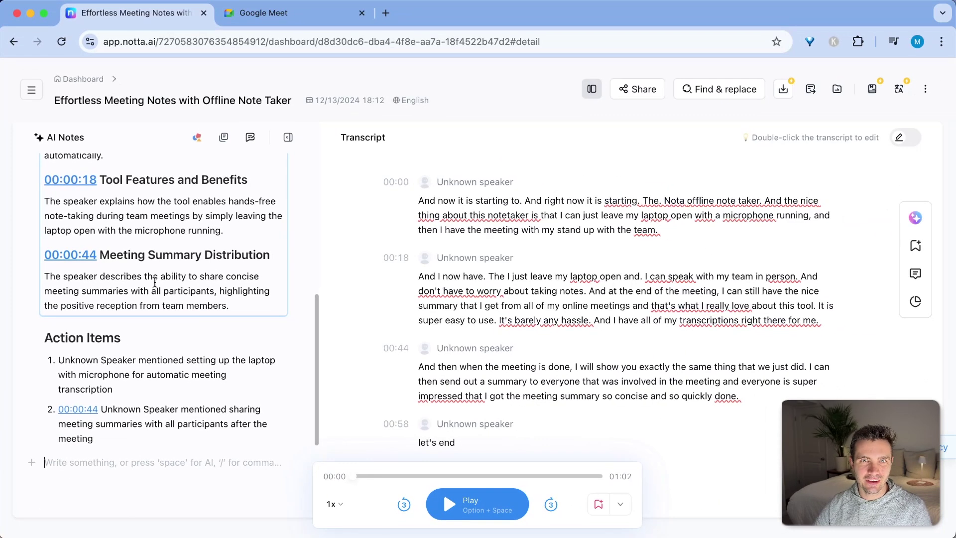
Use Ask AI in the notes to ask what the meeting was about in one sentence
scroll(128, 391, down, 5)
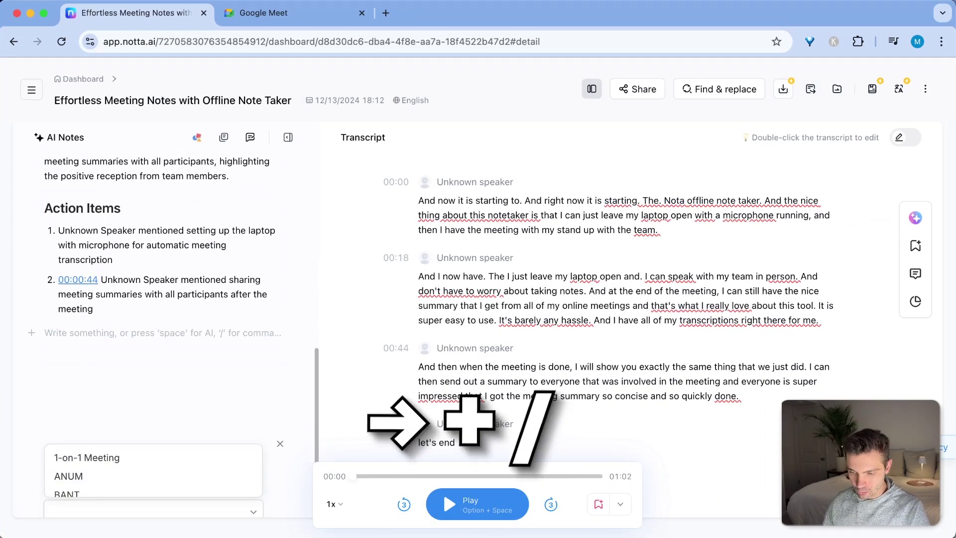
text(/)
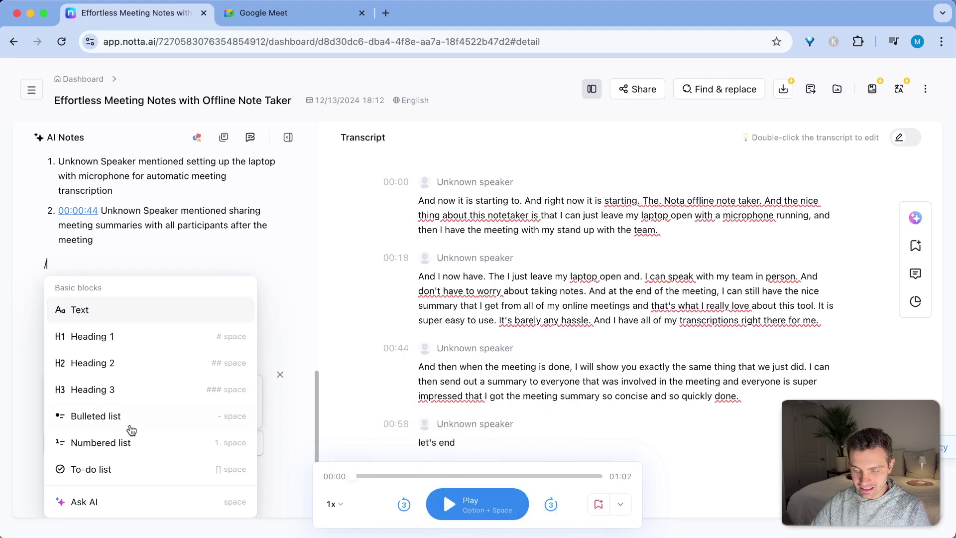
click(80, 502)
text(in o)
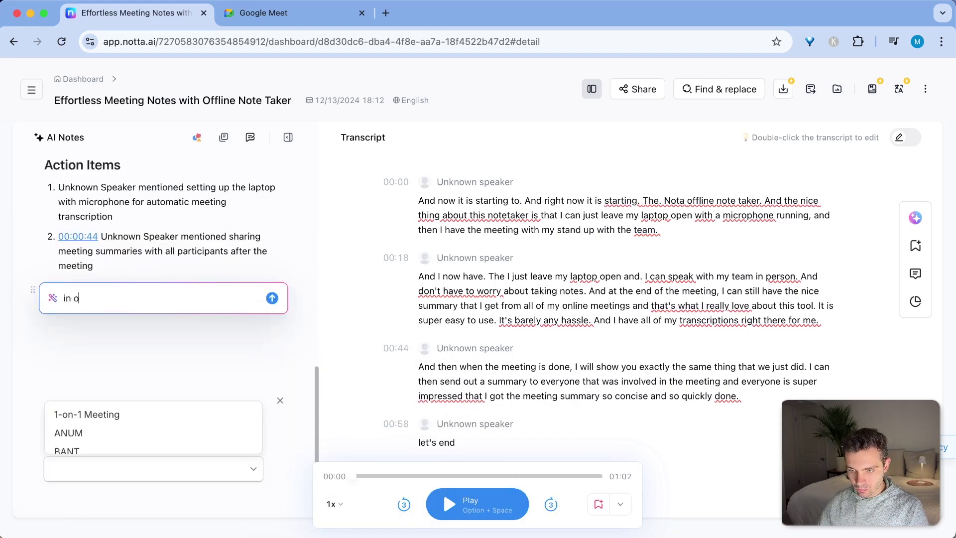
text(ne sentencve)
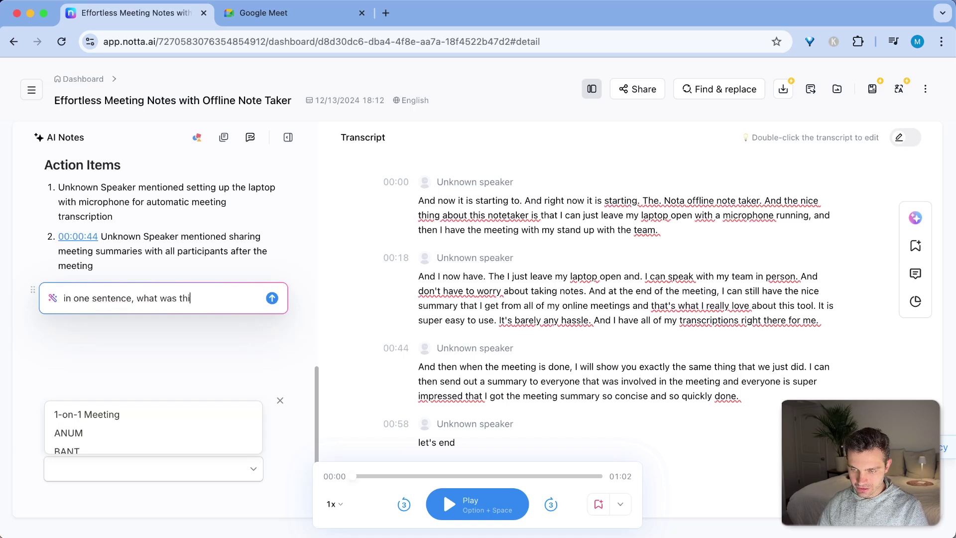
text(t?)
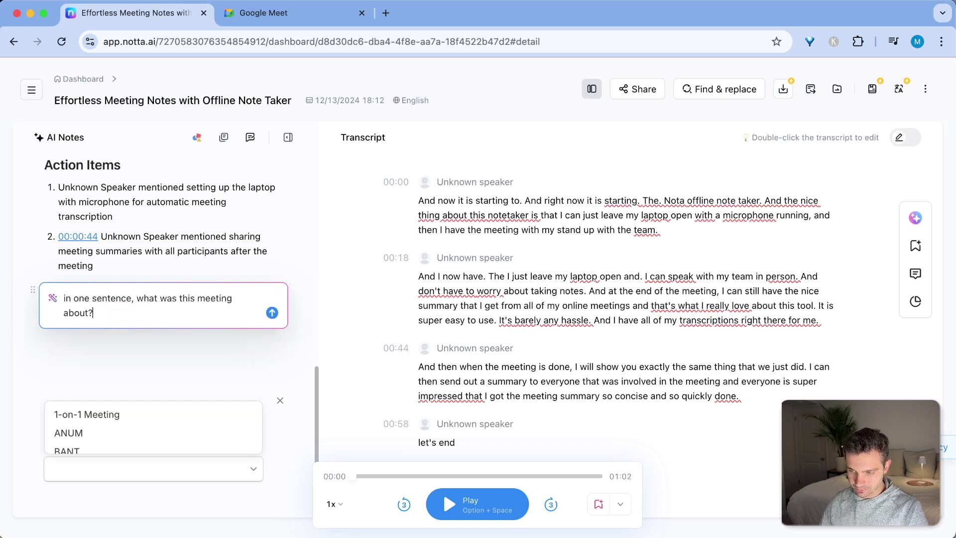
key(Return)
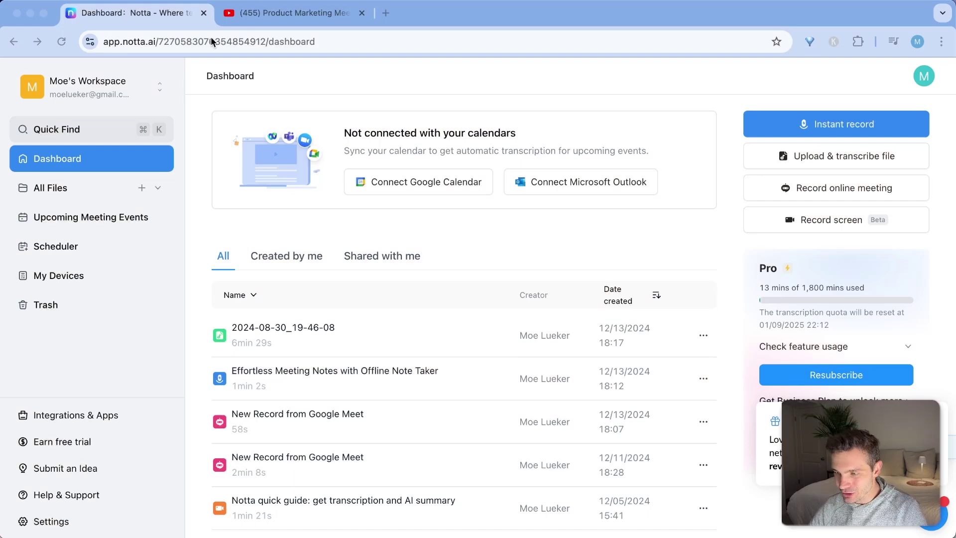
Import the Product Marketing Meeting (weekly) 2021-06-28 YouTube link for transcription and open the new file
click(294, 12)
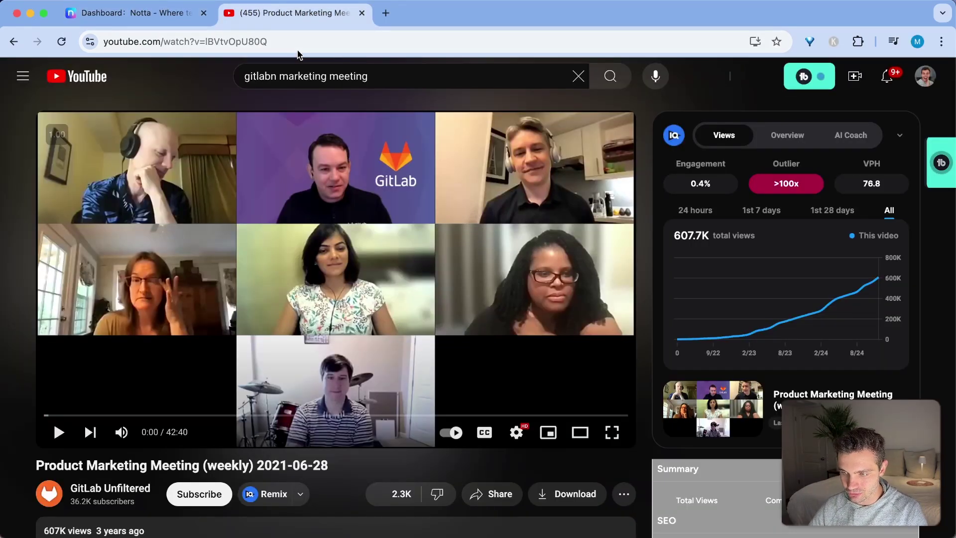
click(106, 14)
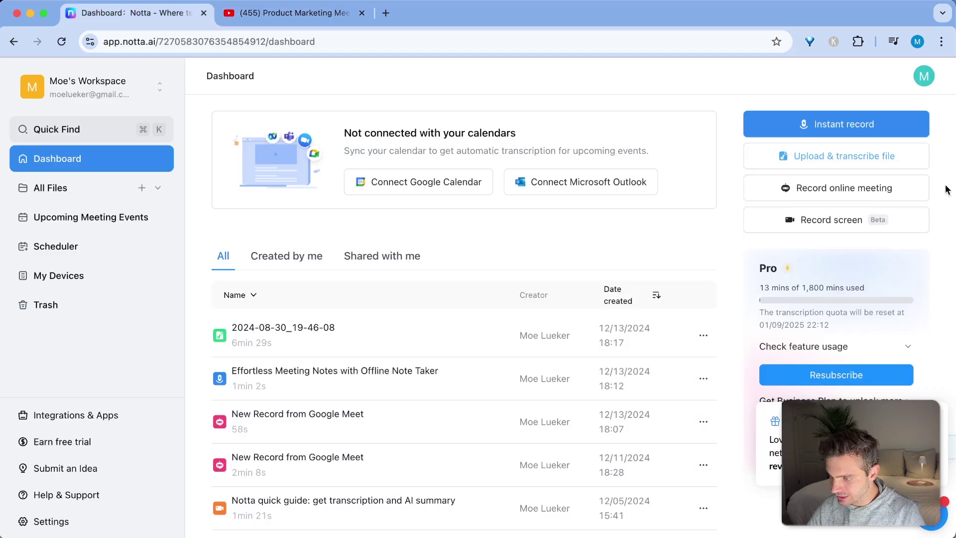
click(845, 168)
scroll(348, 483, down, 1)
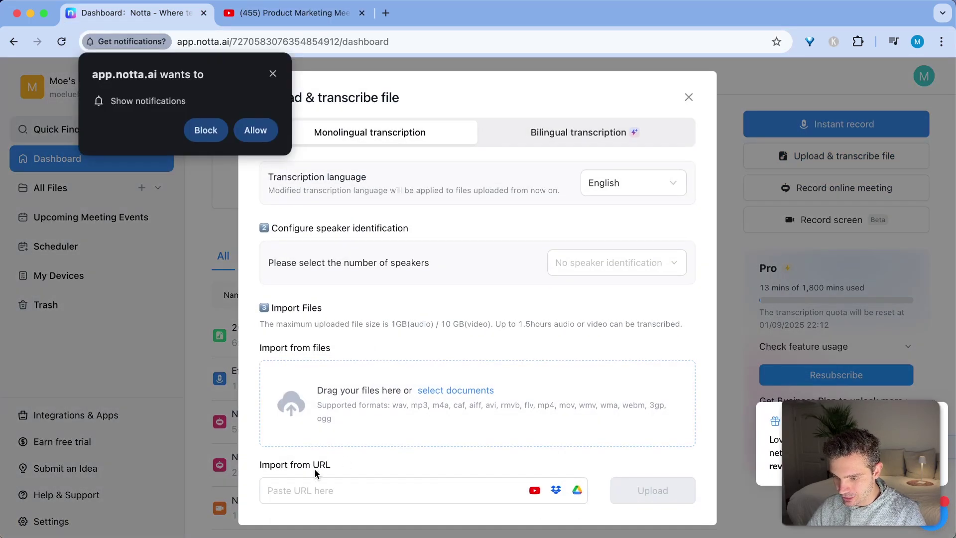
click(313, 492)
text(https://www.youtube.com/watch?v=lBVtvOpU80Q)
click(673, 493)
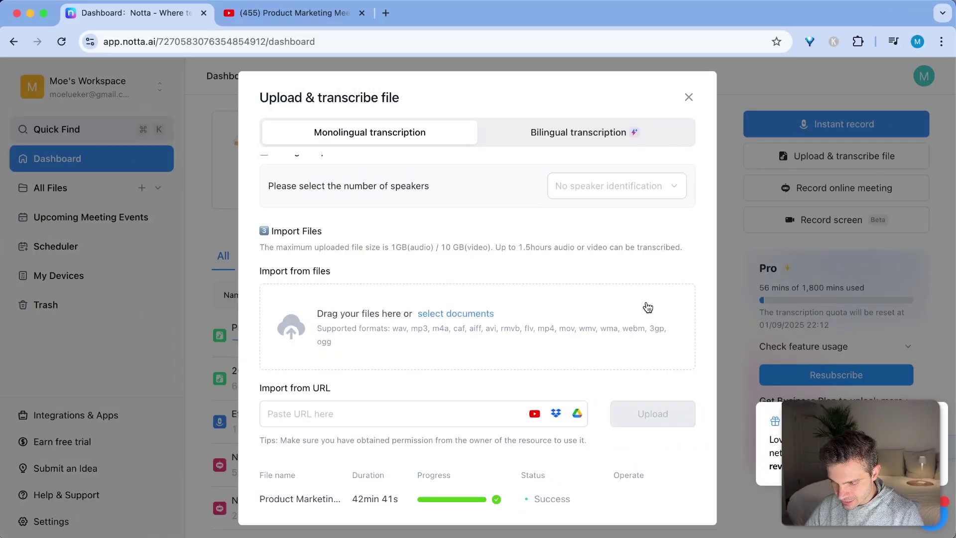
click(689, 97)
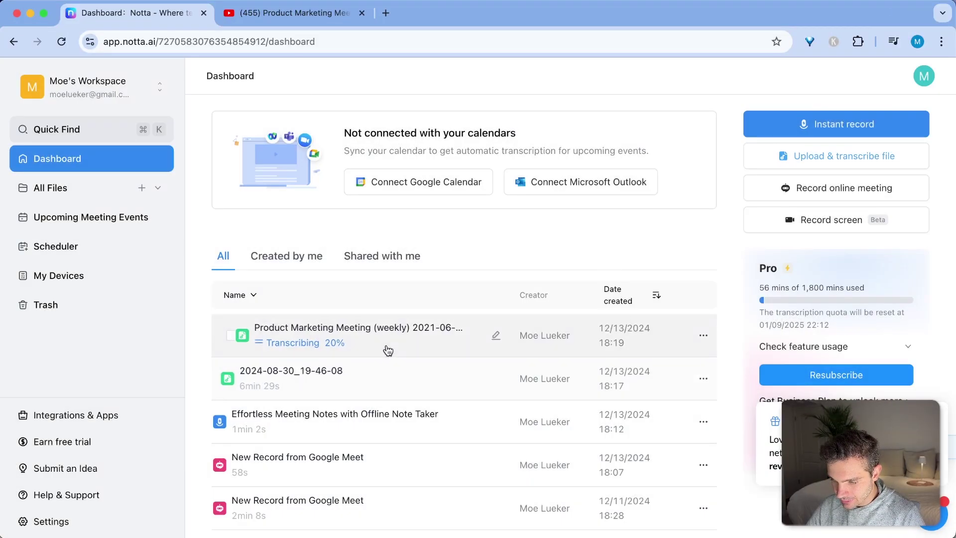
click(357, 350)
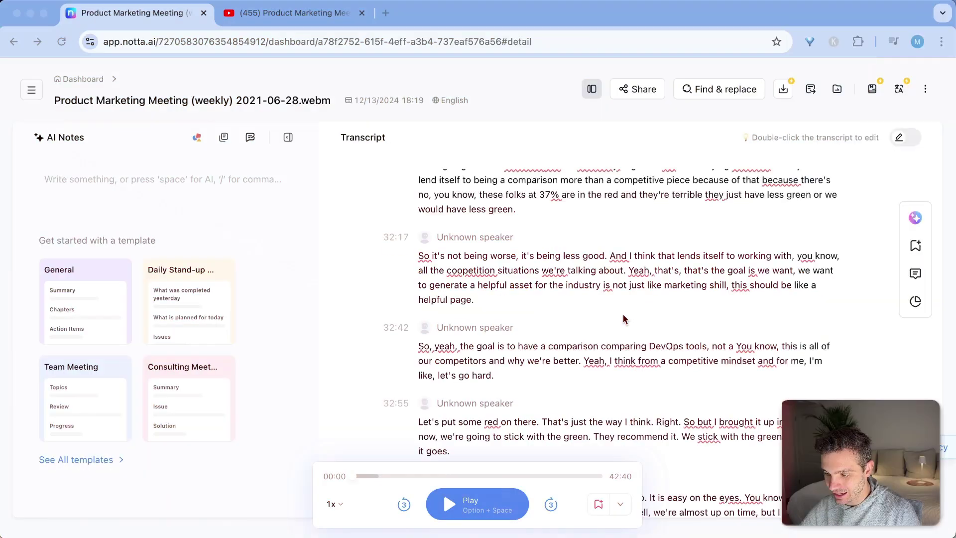
Apply the Team Meeting template from the full template library to the AI notes
scroll(625, 316, up, 5)
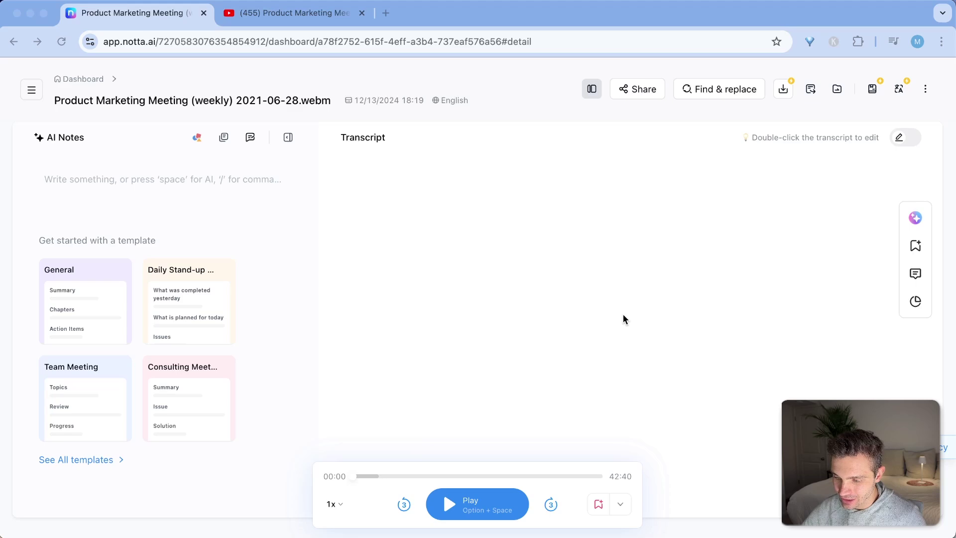
scroll(624, 318, down, 15)
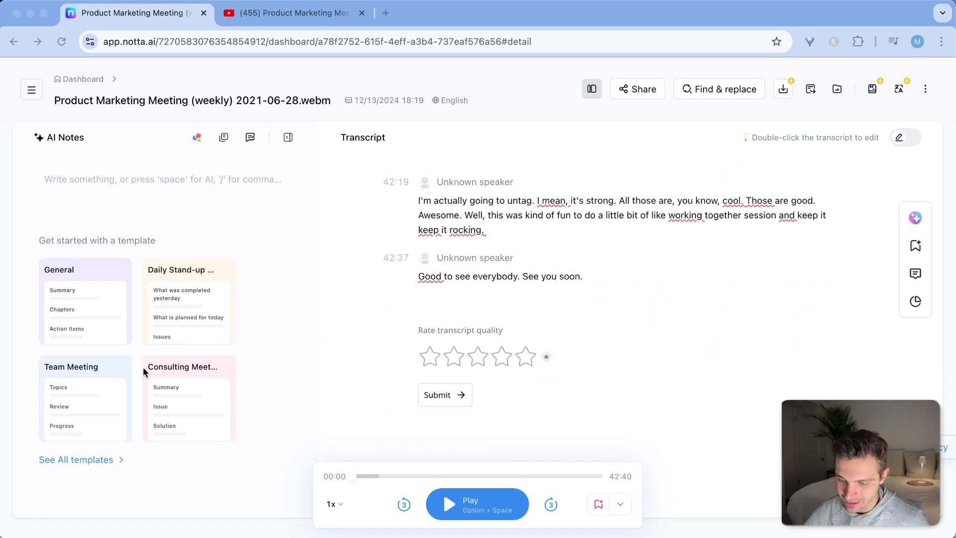
click(64, 461)
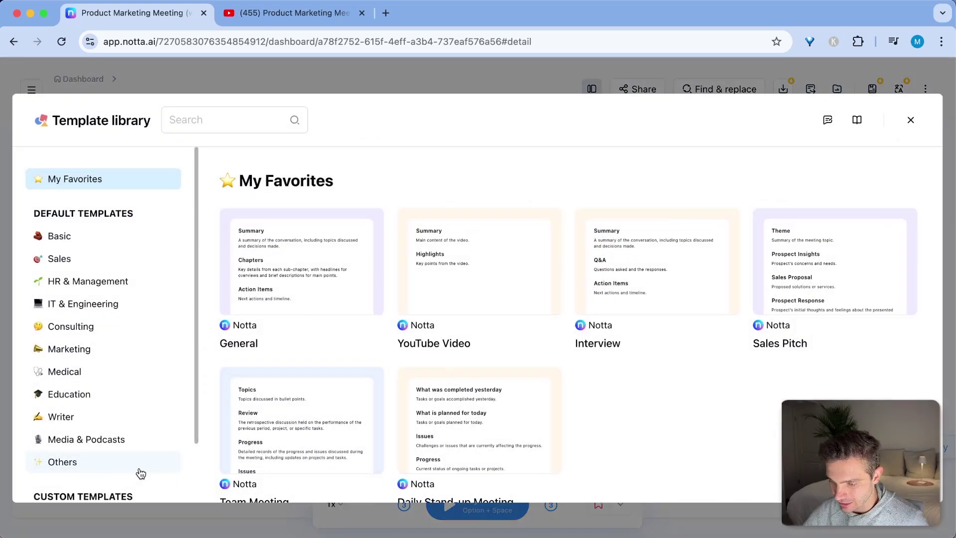
scroll(618, 447, down, 1)
mouse_move(277, 371)
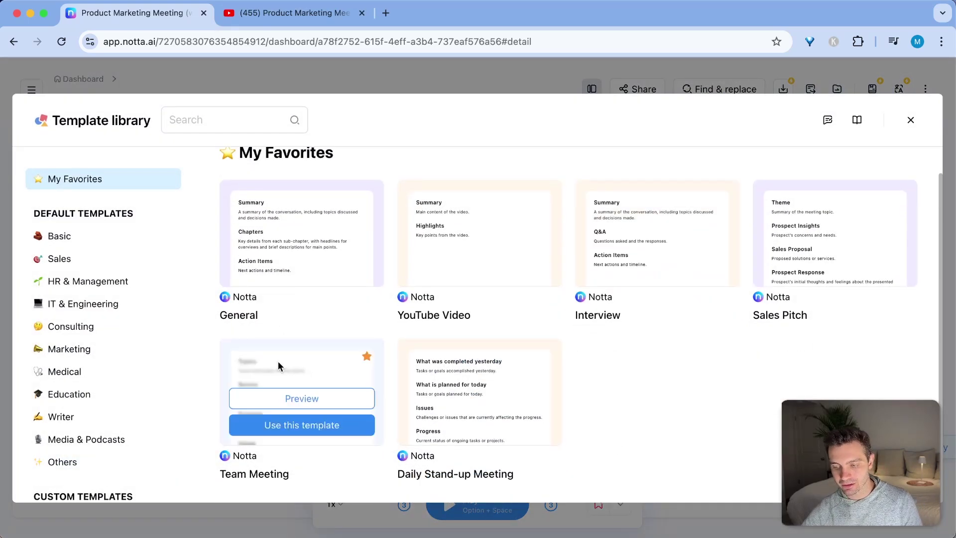
click(301, 426)
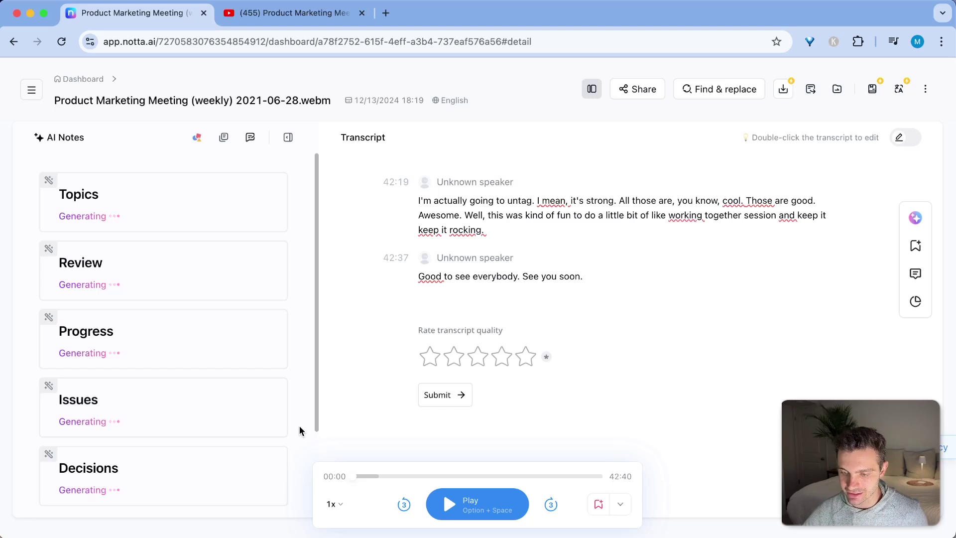
Review the generated notes from Topics through Review, Progress, Issues and Decisions
scroll(222, 361, down, 1)
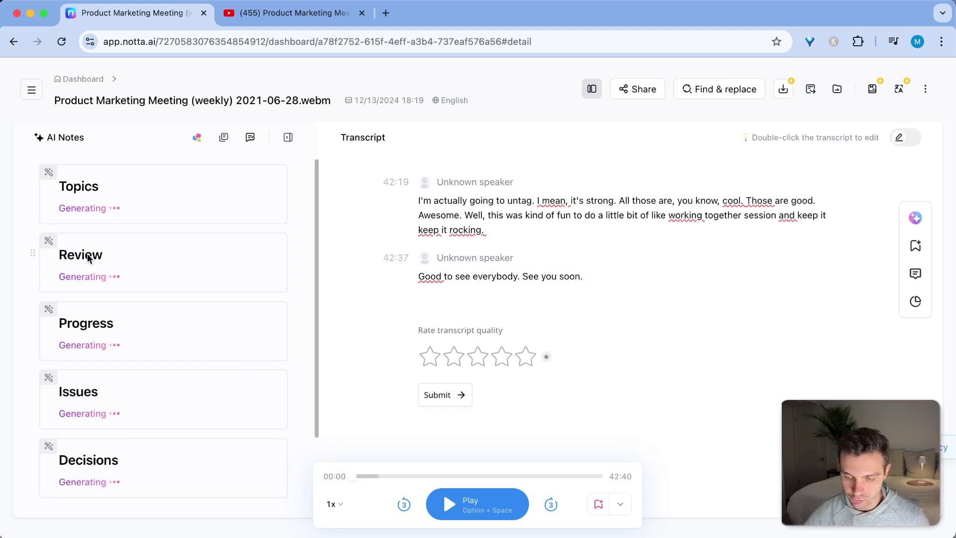
scroll(85, 404, down, 5)
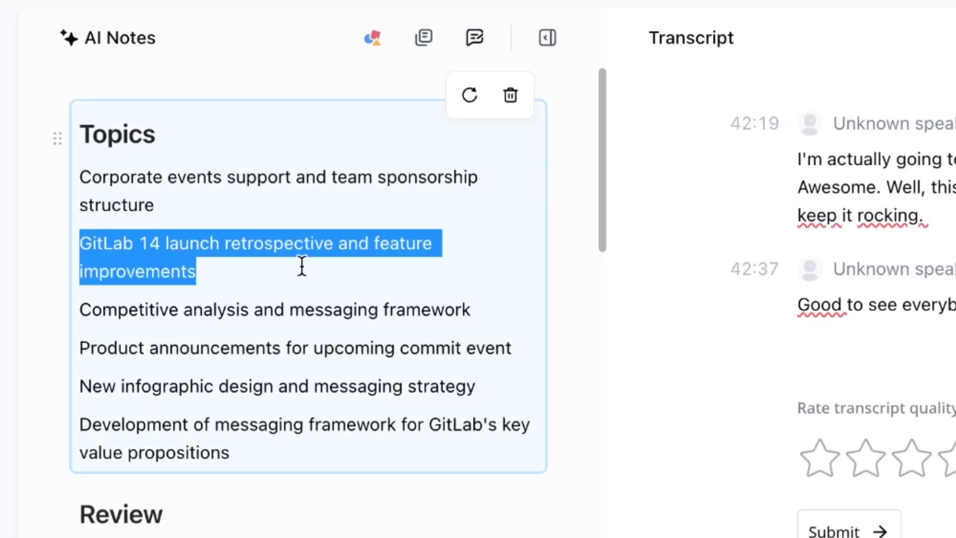
click(143, 371)
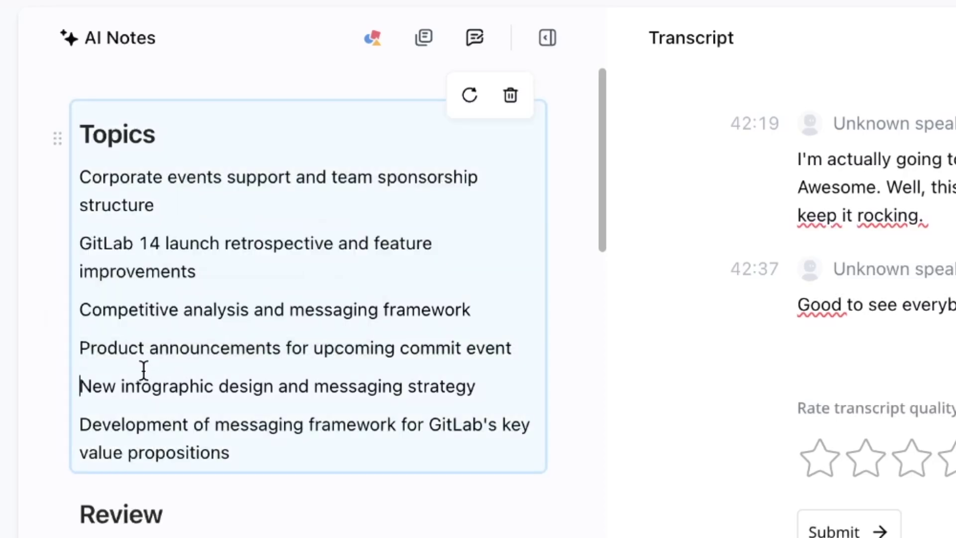
scroll(139, 442, down, 5)
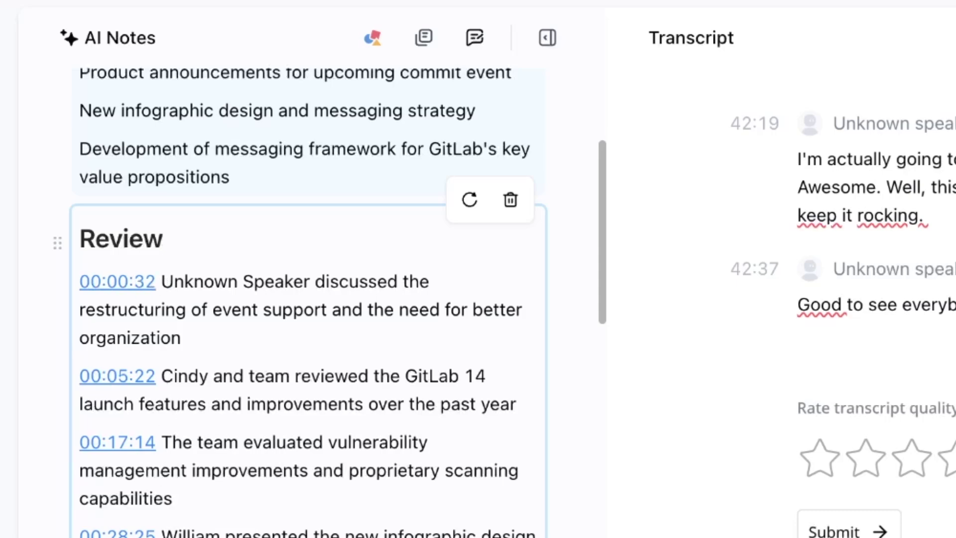
scroll(165, 413, down, 7)
scroll(224, 241, down, 2)
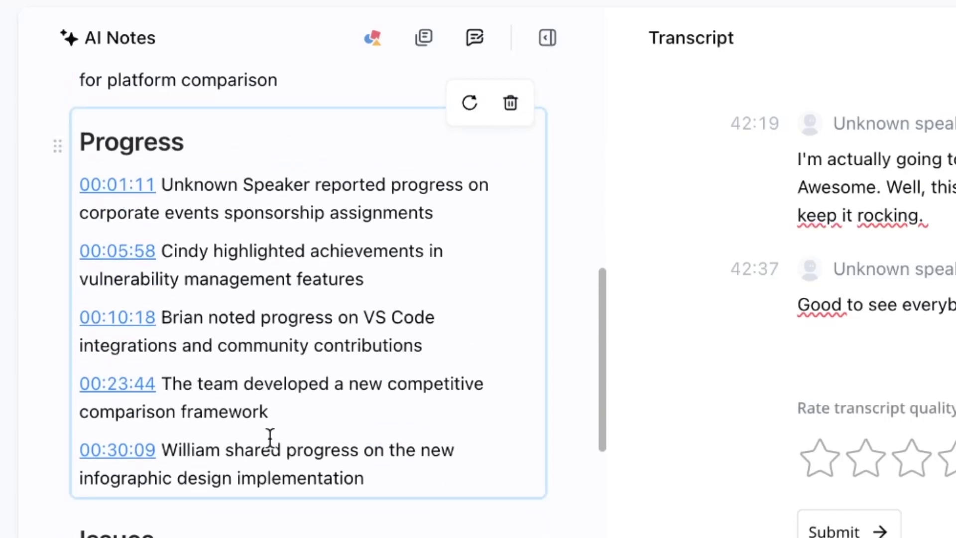
scroll(177, 309, down, 5)
scroll(244, 428, down, 13)
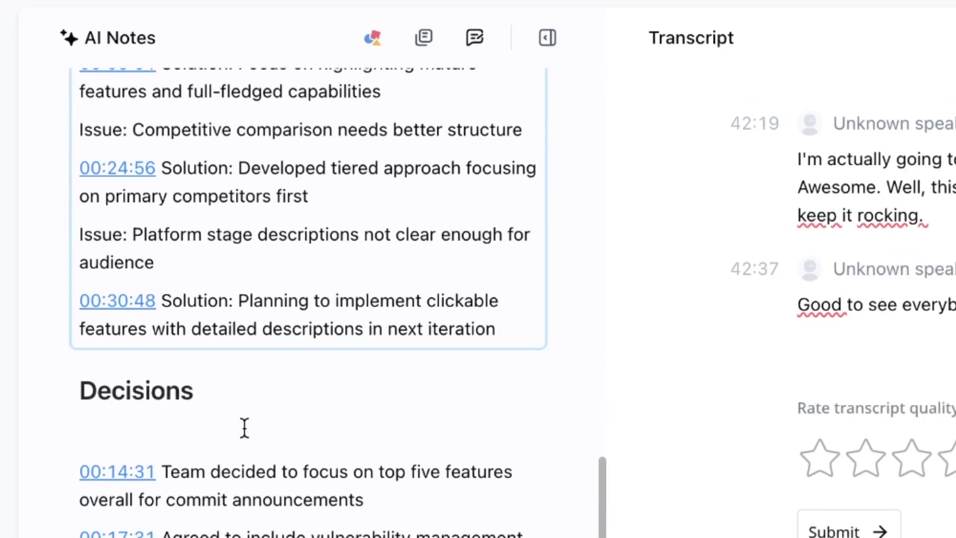
scroll(244, 428, down, 1)
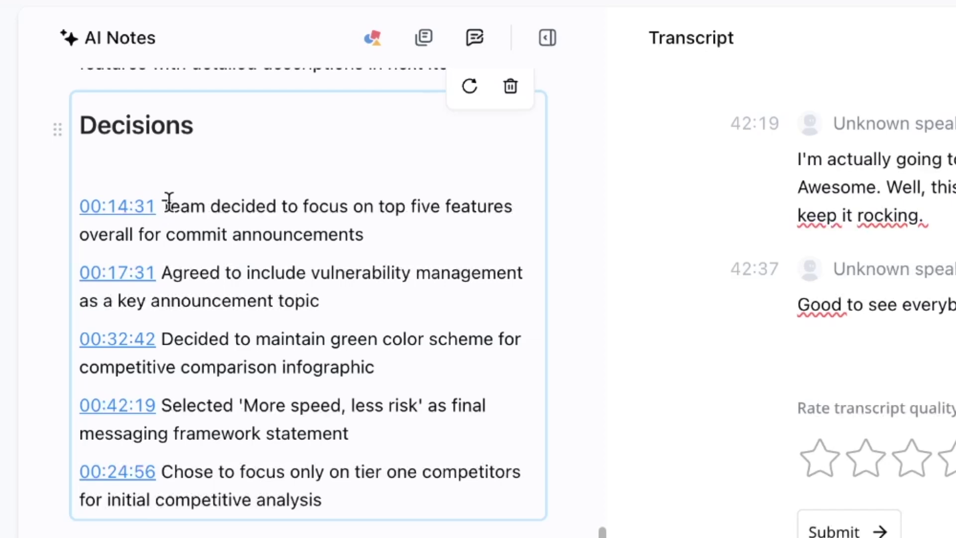
drag(169, 206, 500, 534)
Clear the selection of the Decisions entries in the AI notes
click(467, 383)
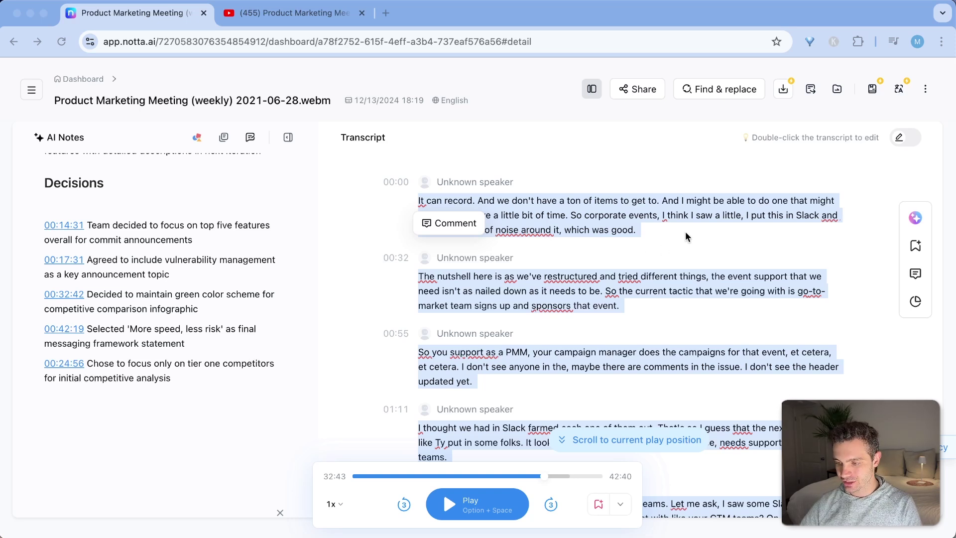
Load chat.openai.com in a new browser tab
click(386, 12)
text(chat.openai.com)
key(Return)
Copy the follow-up email prompt from Notion's Meeting Productivity Guide and return to ChatGPT
key(super+Tab)
key(super+Tab)
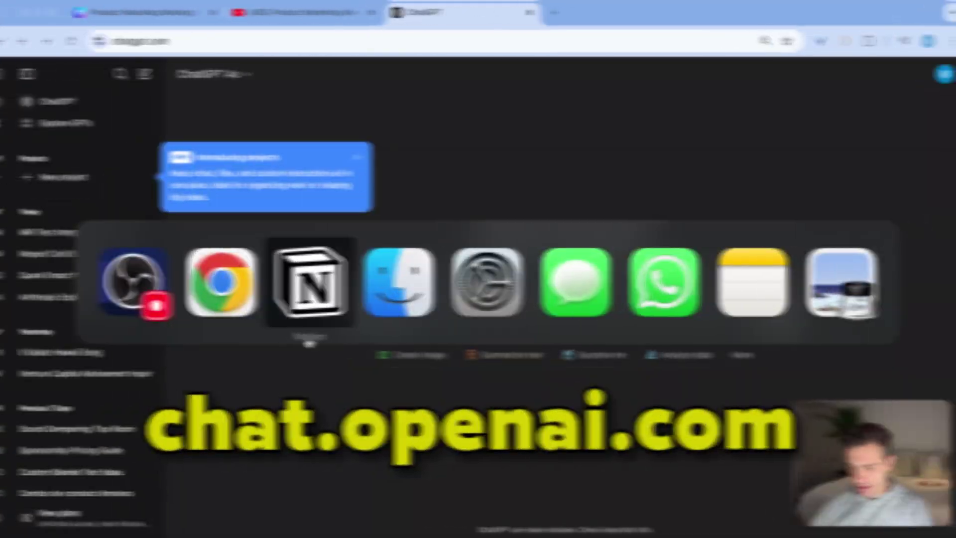
scroll(159, 139, down, 1)
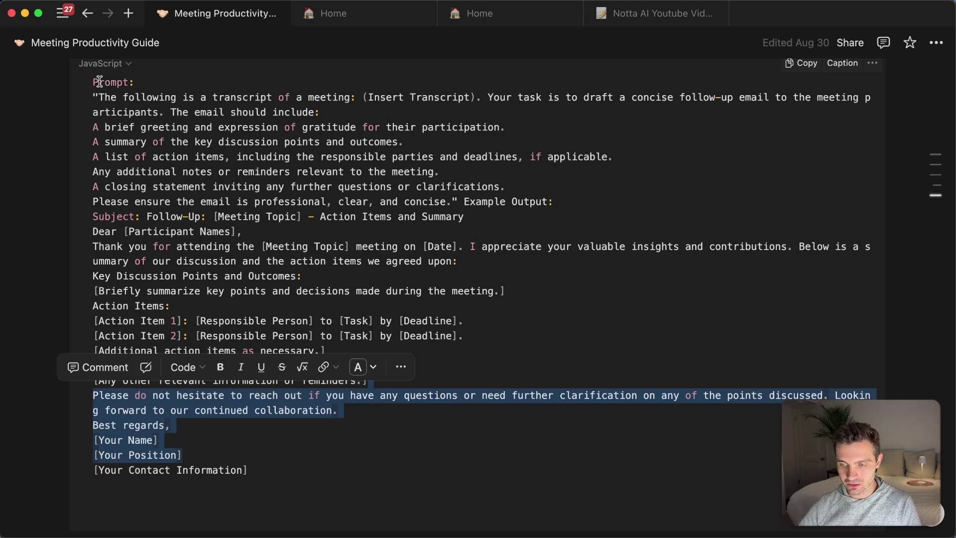
drag(88, 79, 298, 472)
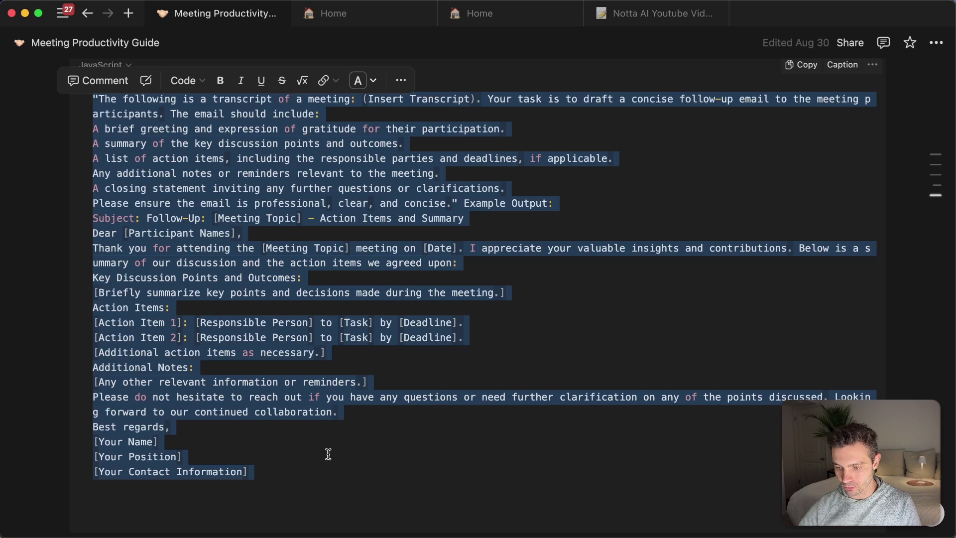
key(super+c)
key(super+Tab)
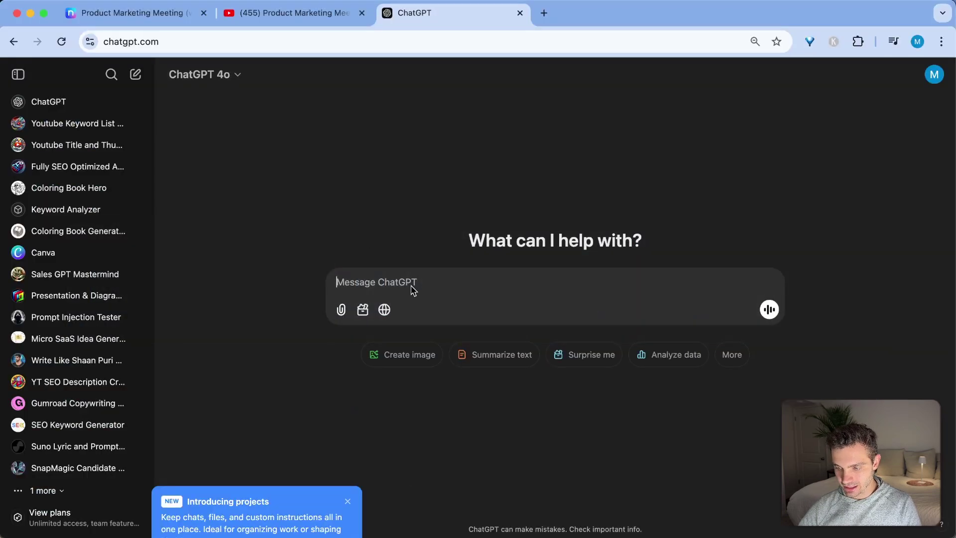
Send ChatGPT the follow-up email prompt followed by the Notta meeting transcript in triple quotes
key(super+v)
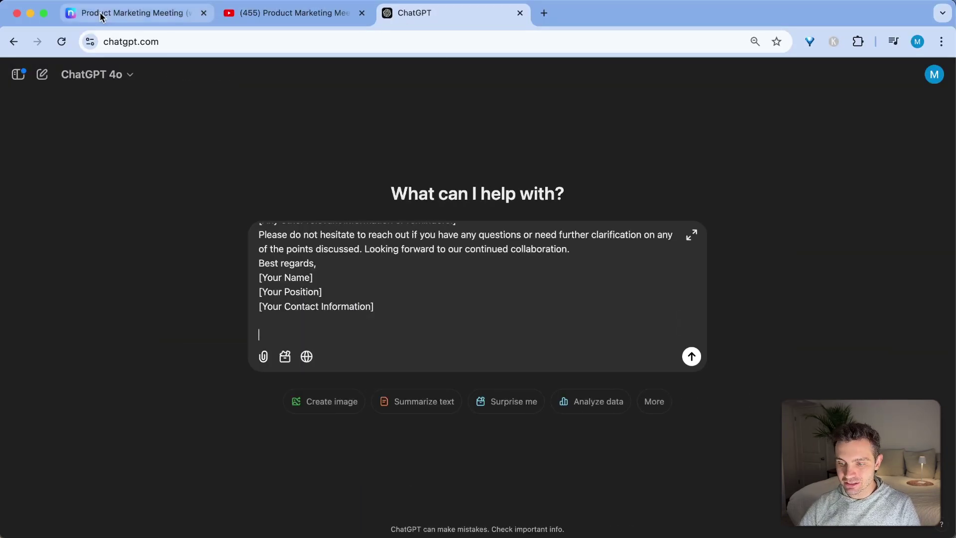
click(107, 14)
scroll(710, 334, down, 20)
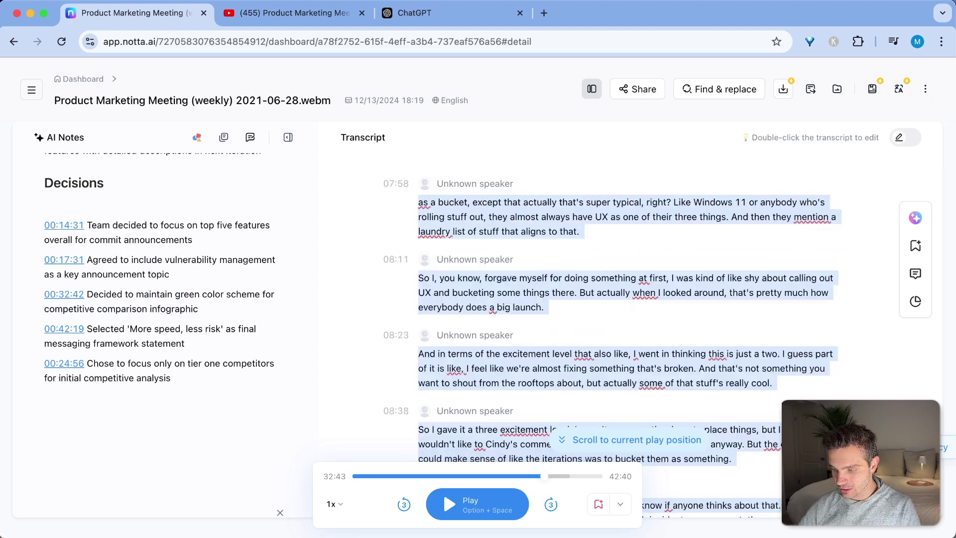
click(433, 19)
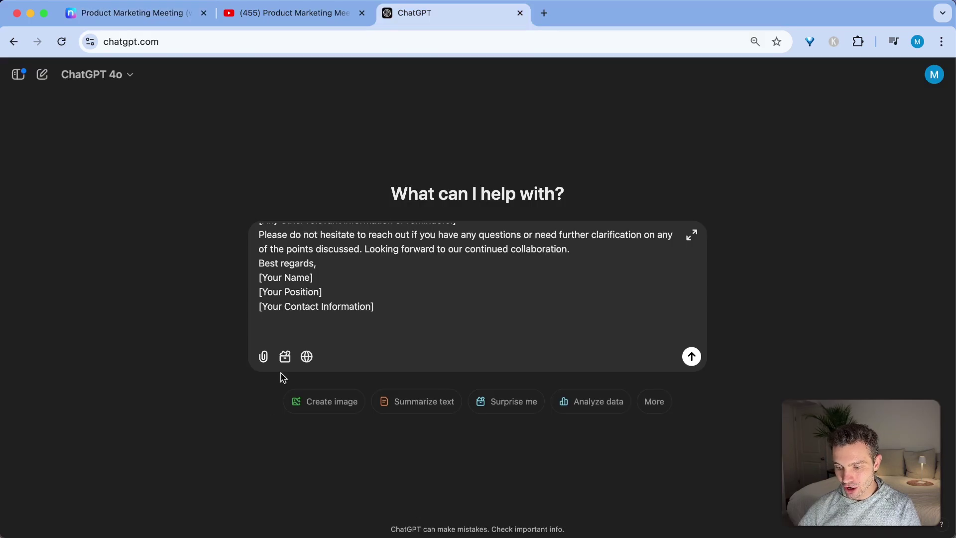
key(super+v)
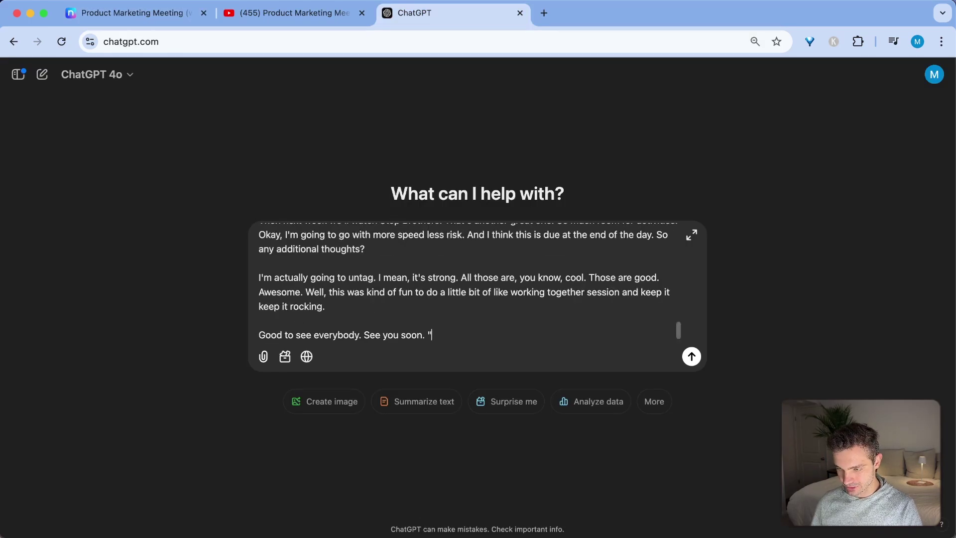
text("""")
key(Return)
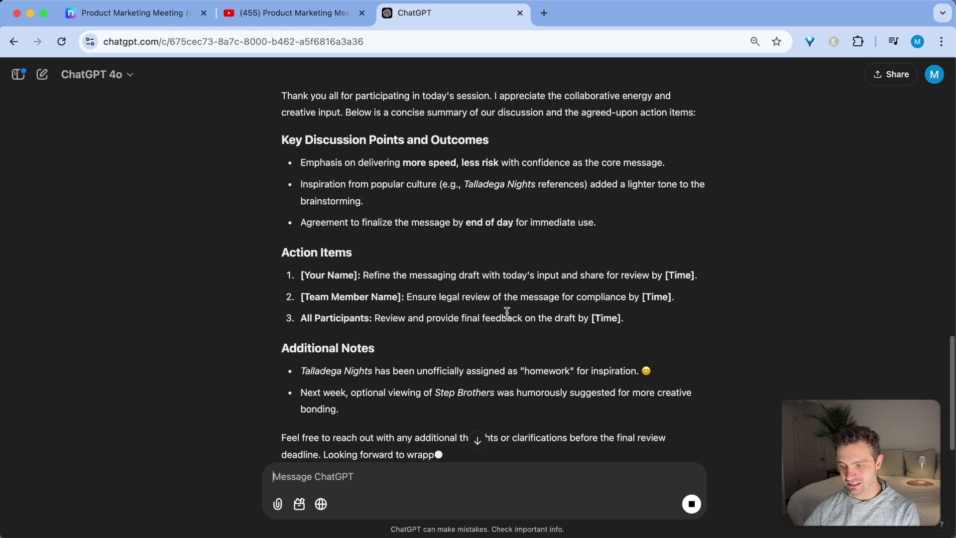
scroll(507, 311, down, 1)
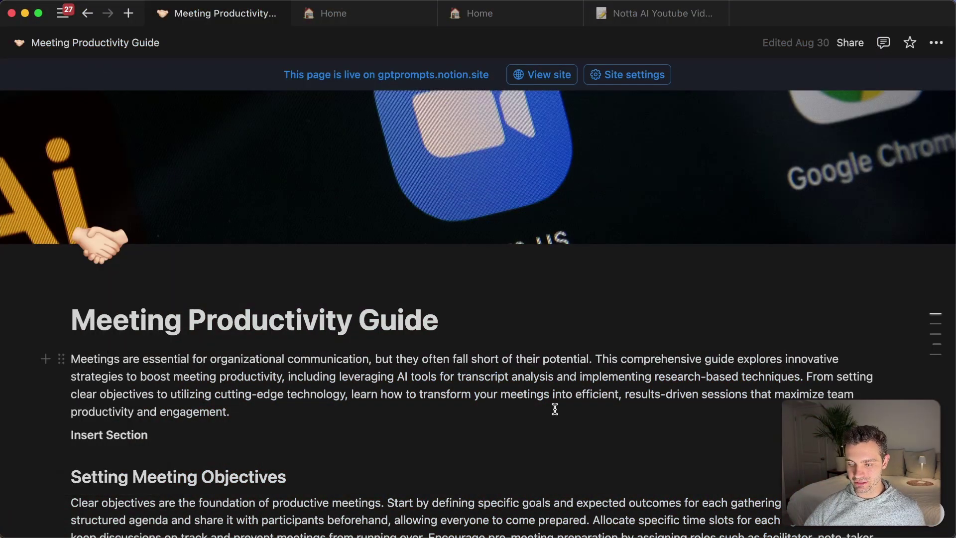
Scroll down through Notion's Meeting Productivity Guide page
scroll(555, 409, down, 5)
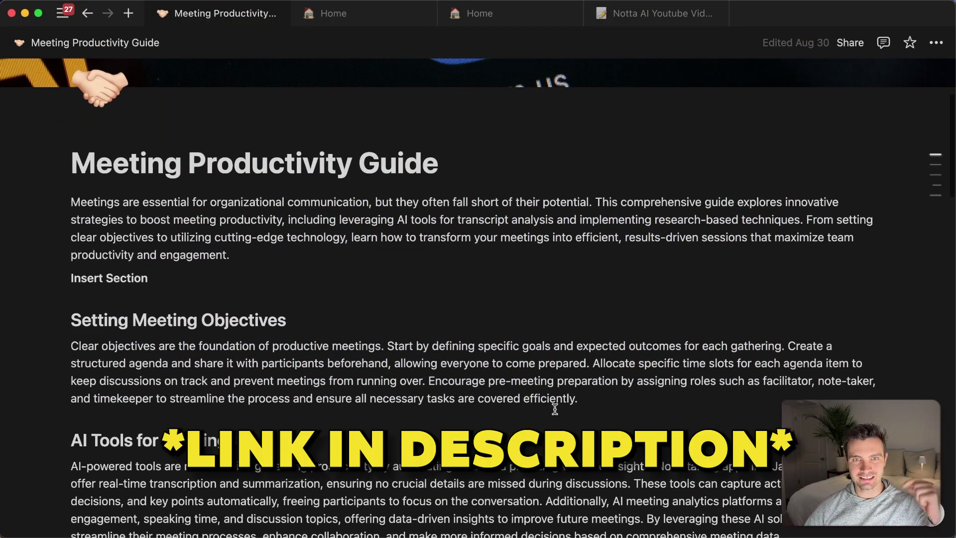
scroll(555, 409, down, 1)
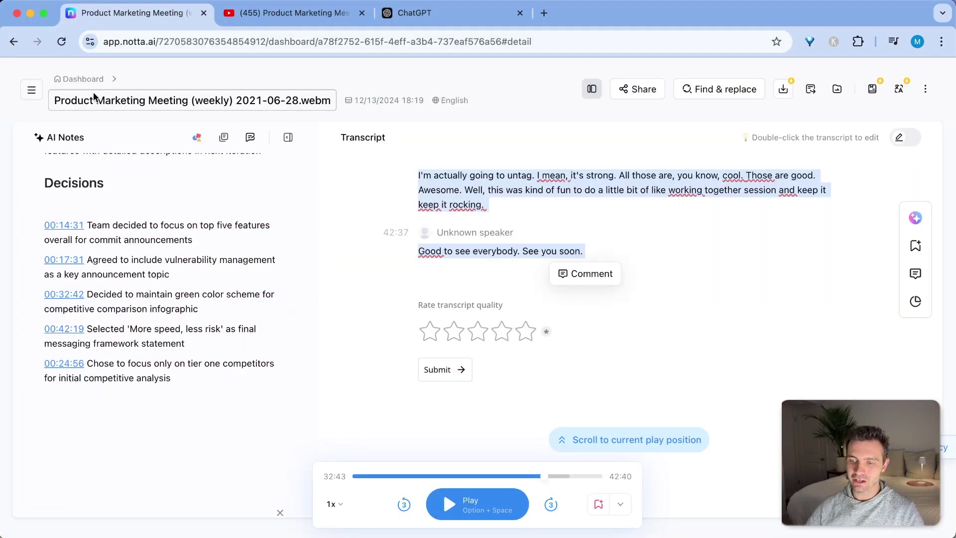
Go back to the Notta dashboard via the Dashboard breadcrumb
click(77, 80)
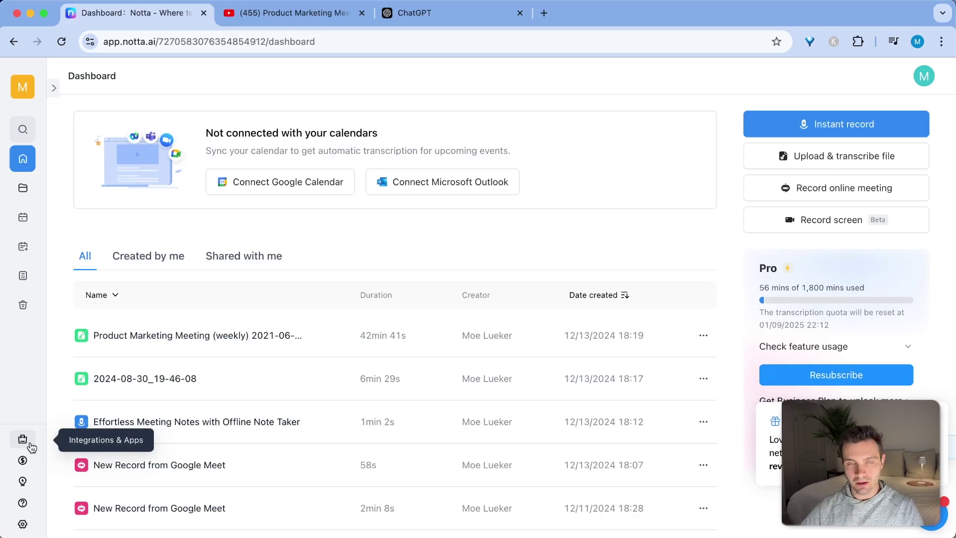
Open Integrations & Apps and scroll to the Notion integration card
click(29, 443)
scroll(448, 324, down, 2)
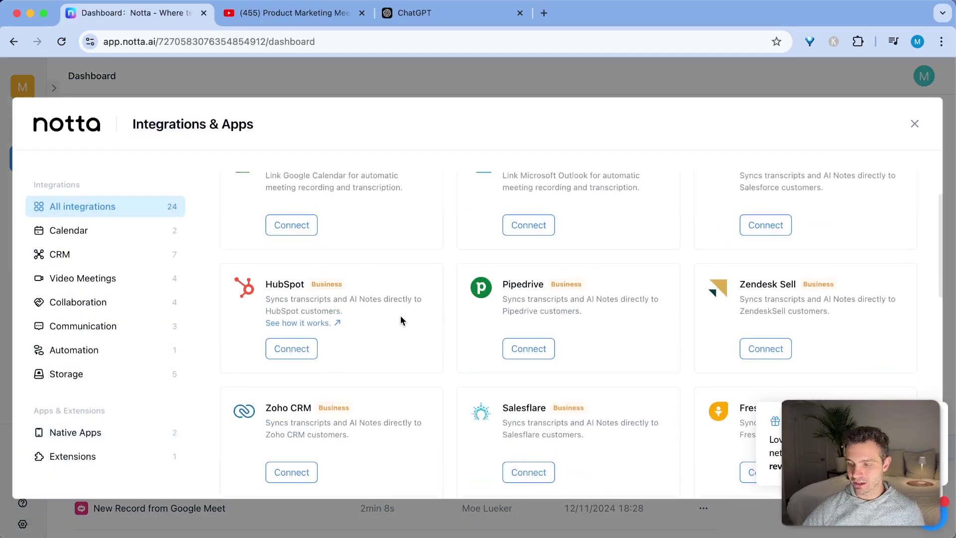
scroll(316, 300, down, 2)
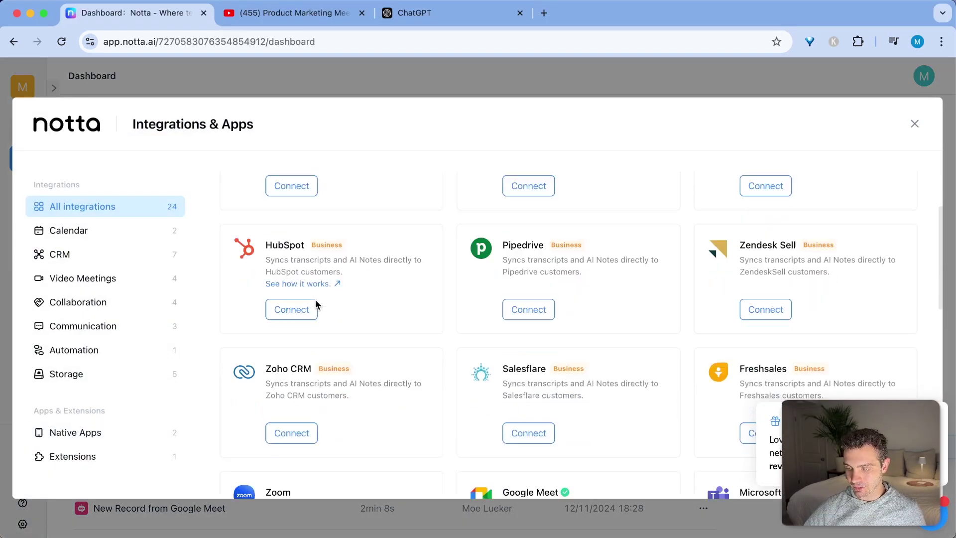
scroll(513, 356, down, 4)
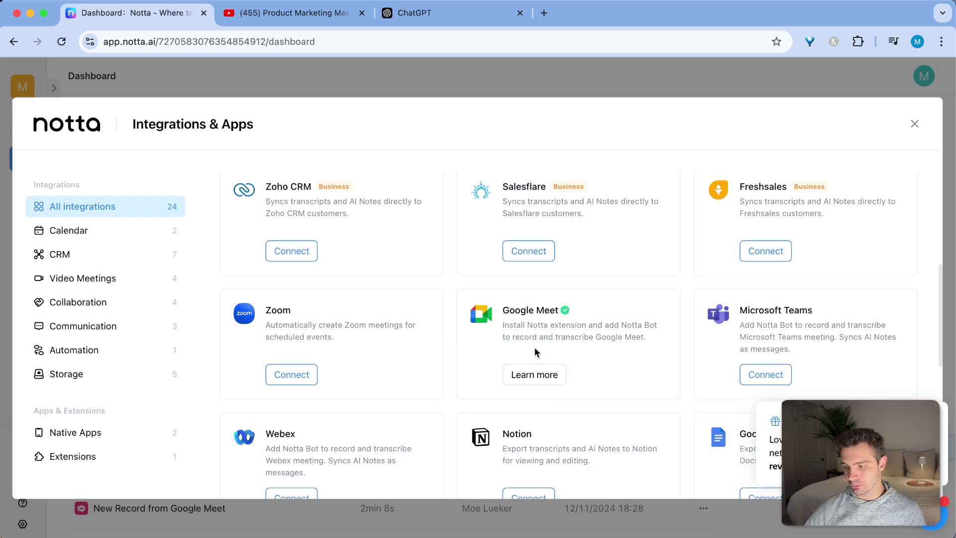
scroll(535, 352, down, 3)
scroll(594, 239, down, 3)
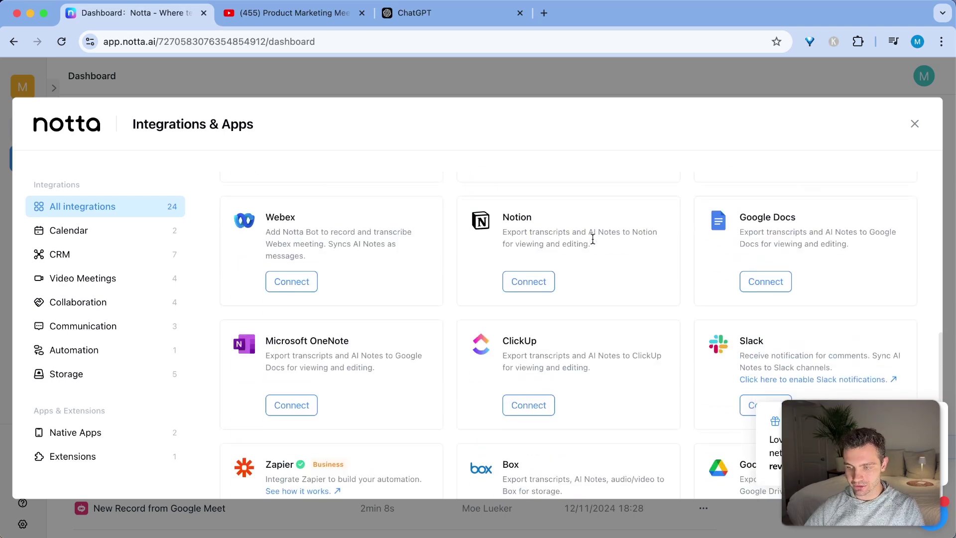
scroll(395, 253, up, 2)
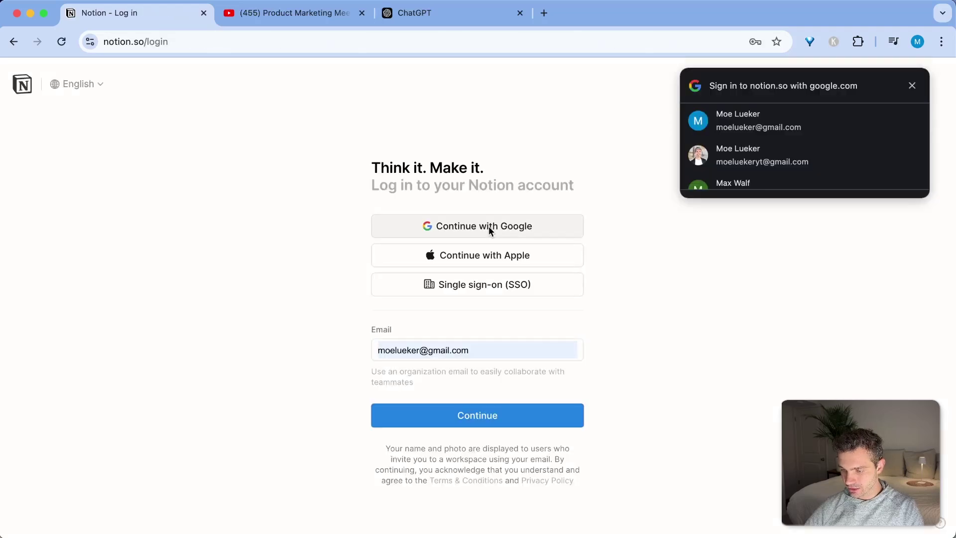
Sign in to Notion and grant Notta access to the shared workspace page
click(485, 415)
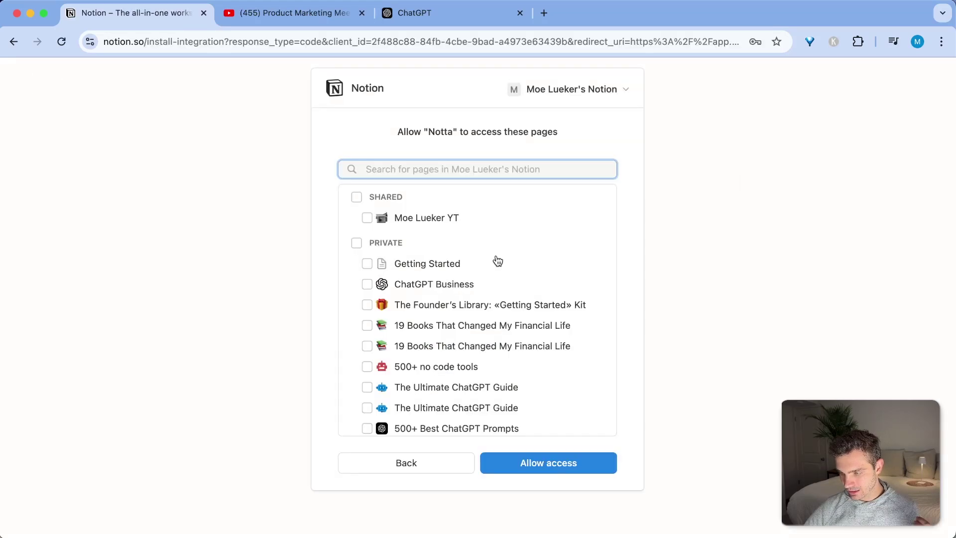
click(367, 220)
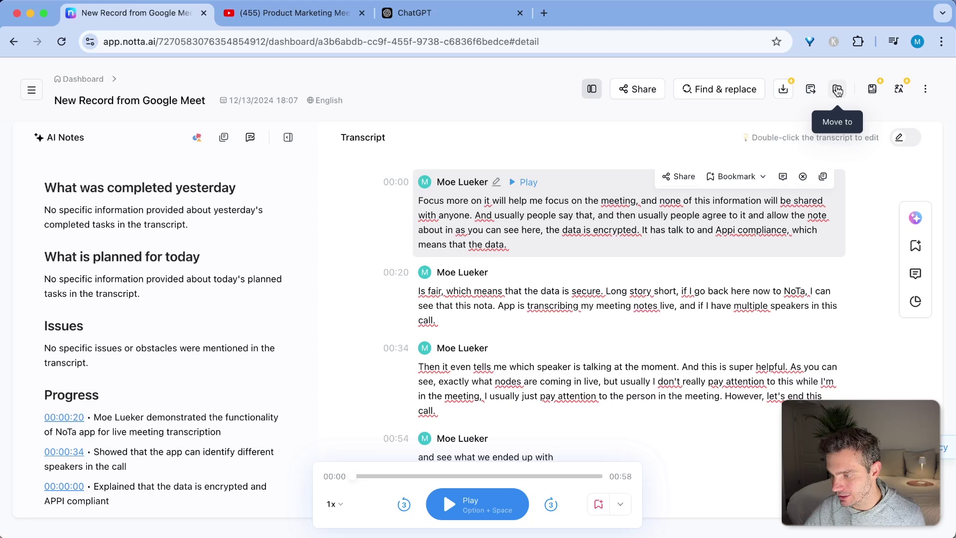
Send the meeting's AI notes to Notion's 'Notta AI Youtube Video Script' database
click(811, 94)
mouse_move(745, 128)
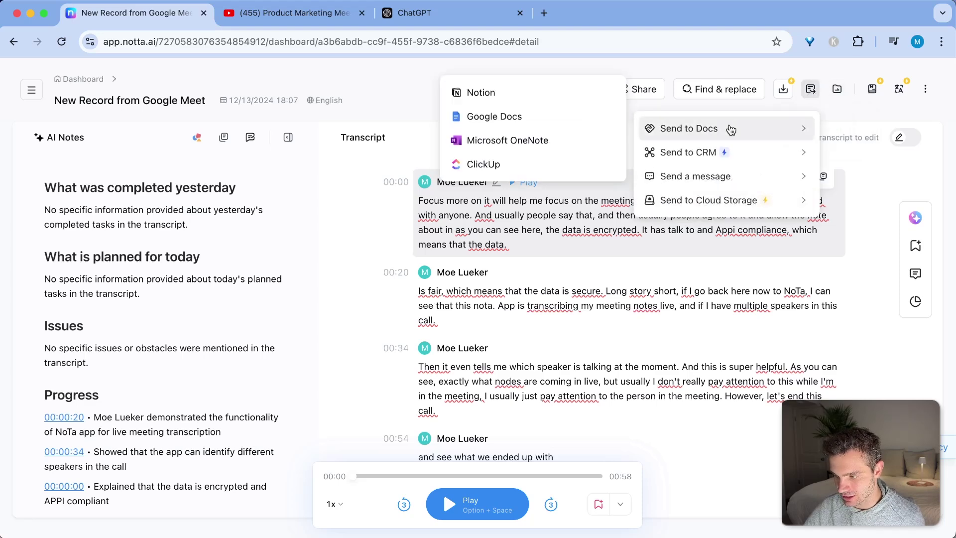
click(522, 95)
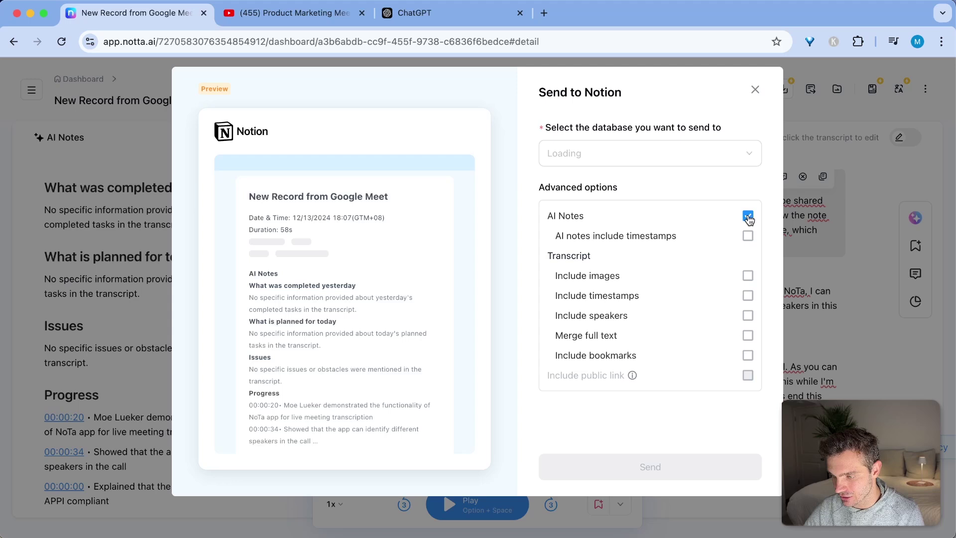
click(628, 147)
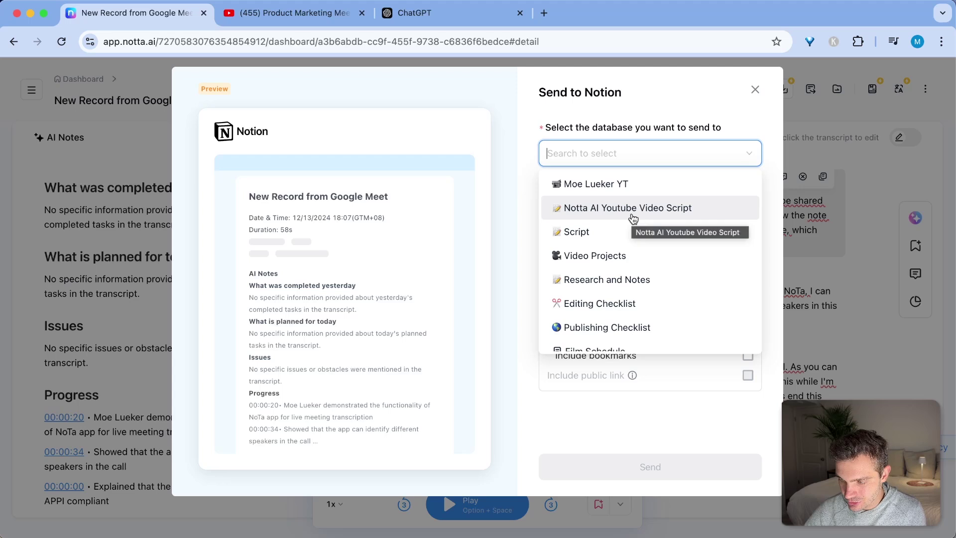
click(633, 218)
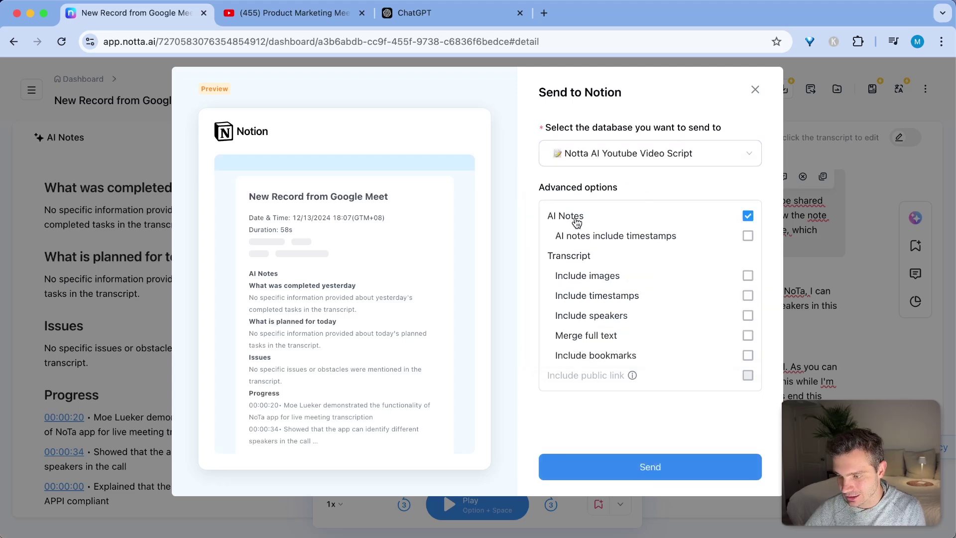
click(623, 467)
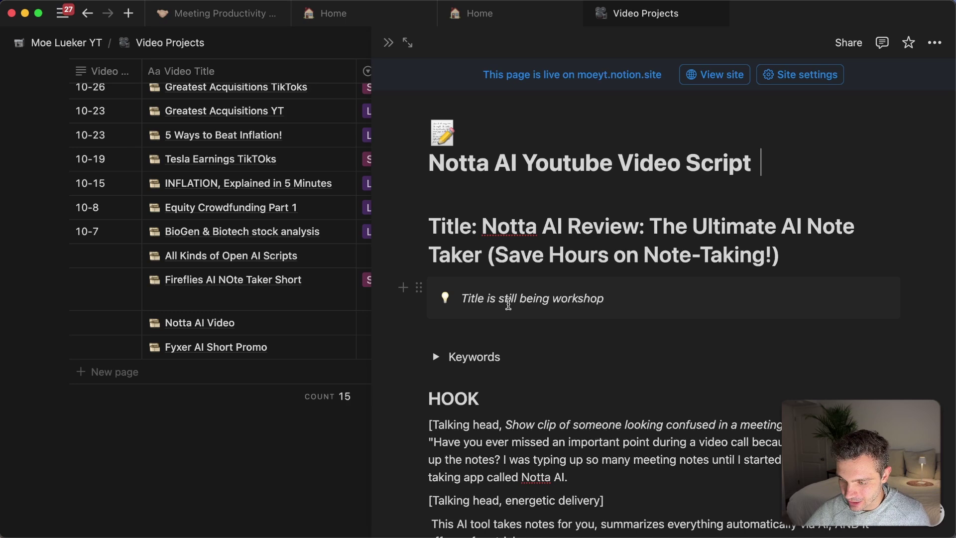
Open the 'New Record from Google Meet' sub-page and review its metadata and first two sections
scroll(509, 305, down, 20)
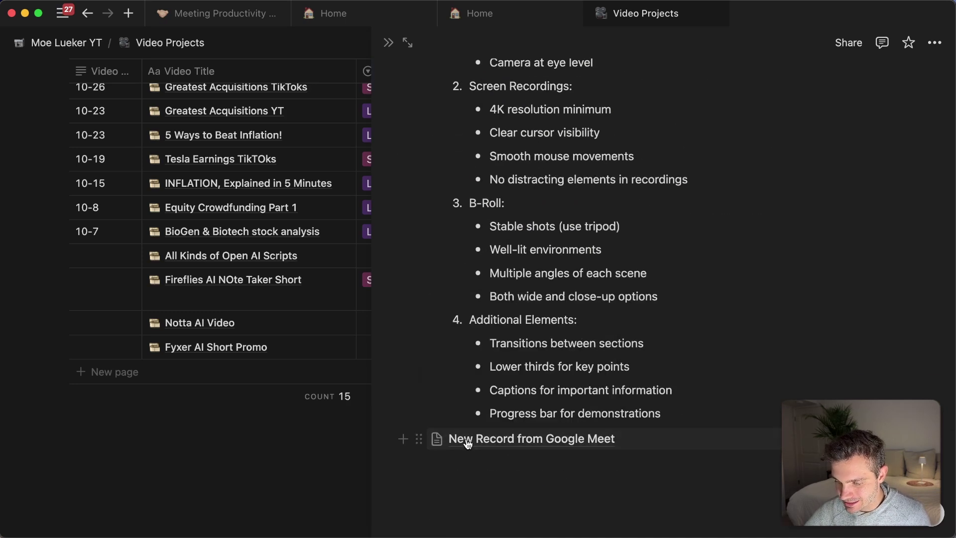
click(468, 440)
drag(536, 224, 546, 254)
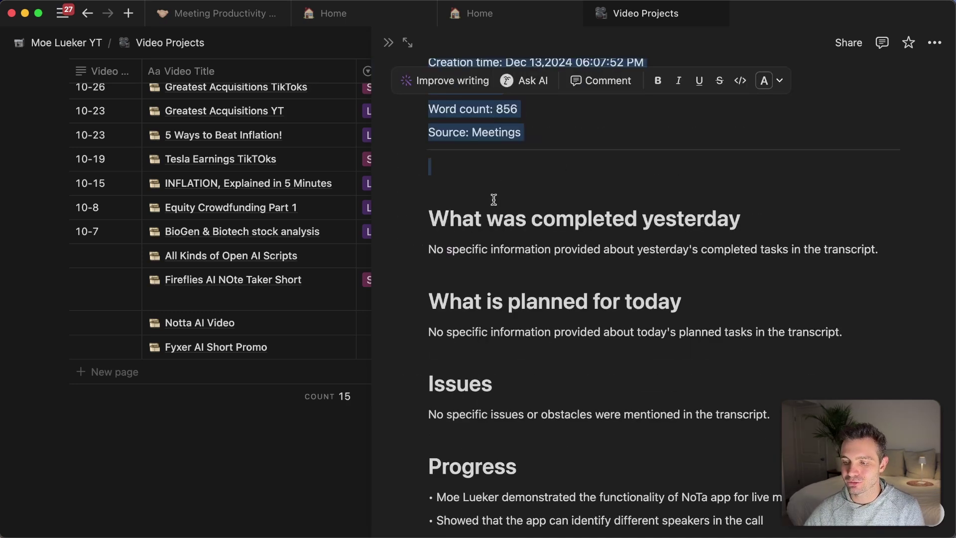
drag(494, 200, 607, 358)
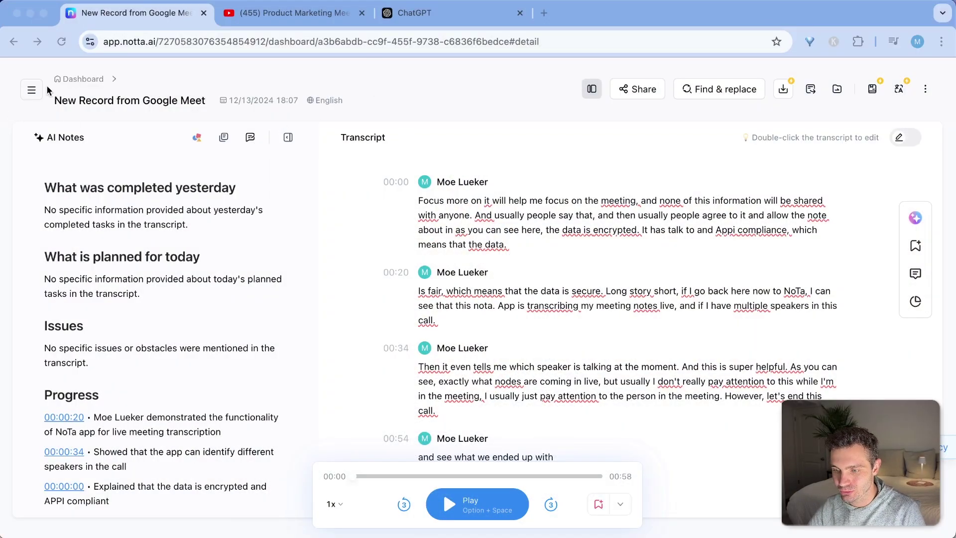
Go from the Notta dashboard to the pricing page's plan cards
click(80, 78)
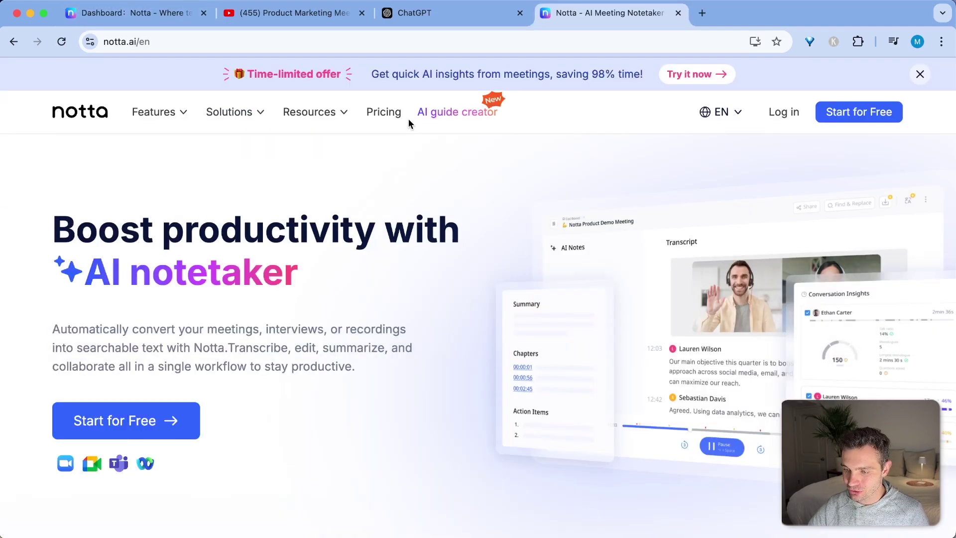
click(384, 114)
scroll(390, 287, down, 5)
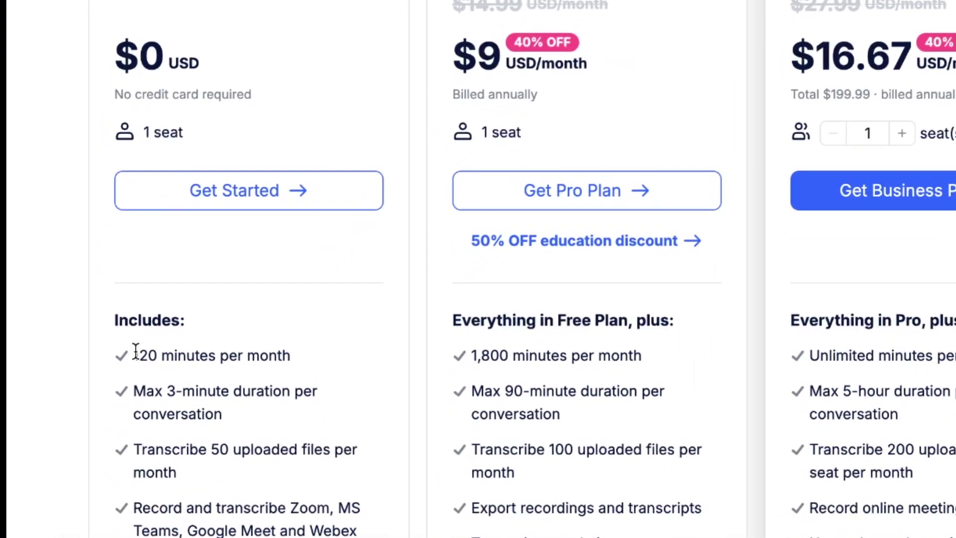
Highlight the Free plan's 120 monthly minutes on the pricing page
drag(82, 423, 205, 420)
drag(268, 409, 129, 396)
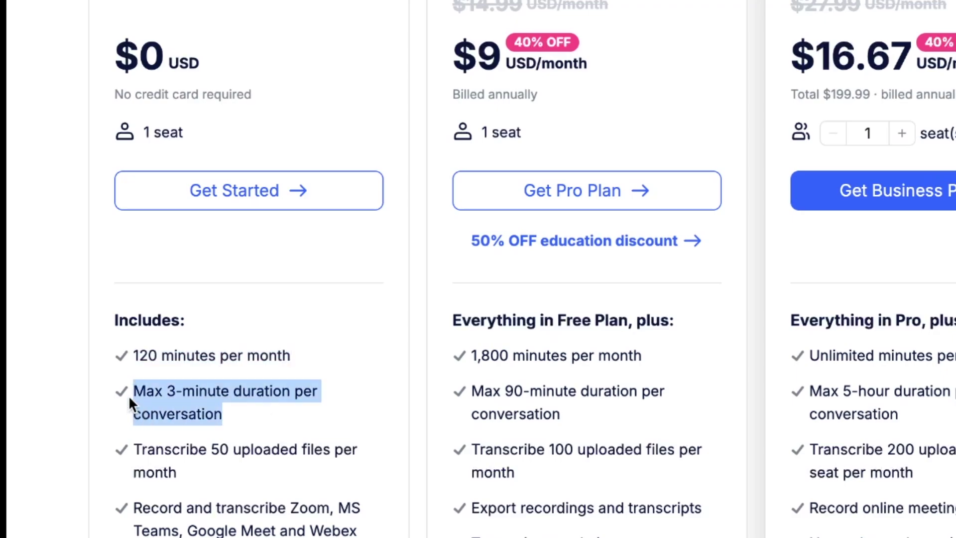
scroll(129, 396, down, 3)
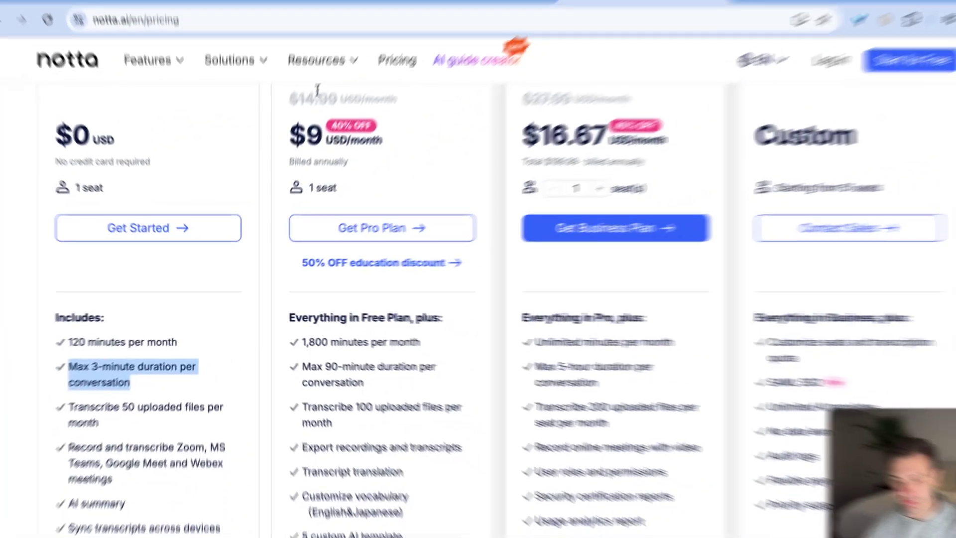
scroll(333, 120, up, 2)
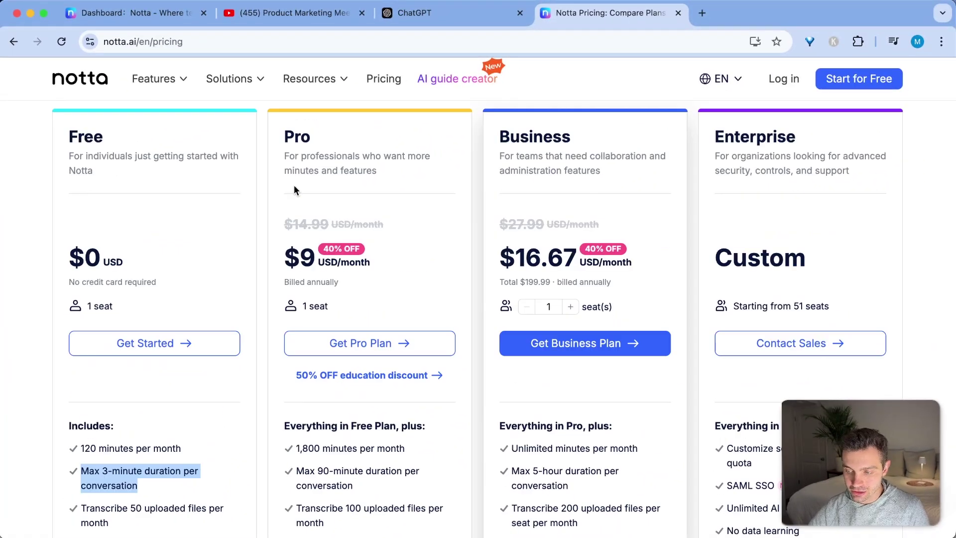
Compare monthly billing prices, then return the toggle to annual billing
scroll(342, 271, down, 3)
scroll(342, 267, up, 5)
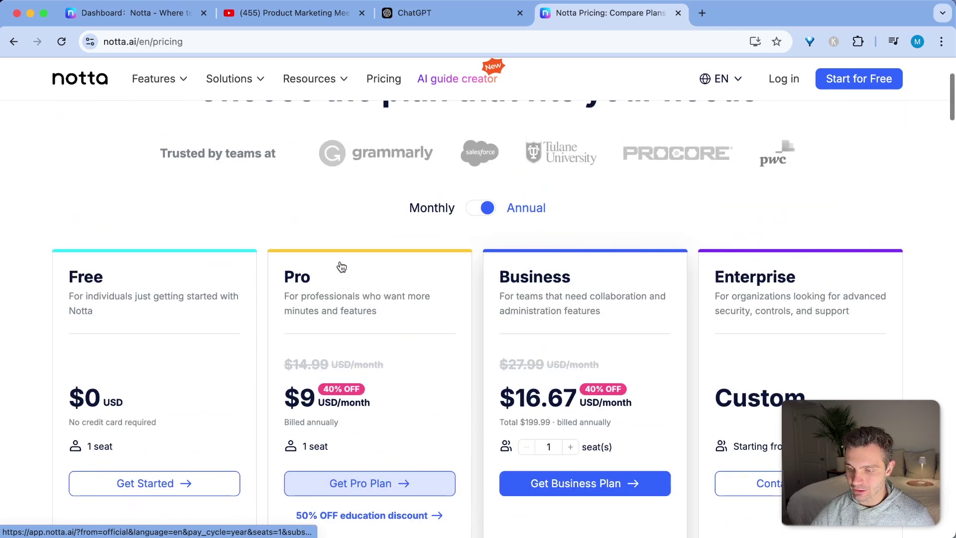
click(487, 209)
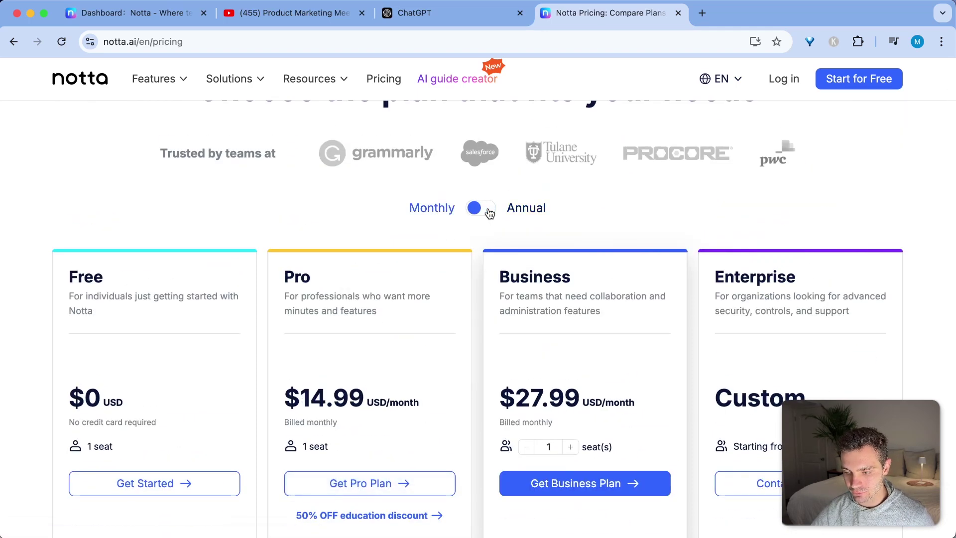
click(487, 211)
Highlight the Pro plan's 1,800 minutes, duration and upload limits, and export feature
scroll(375, 251, down, 8)
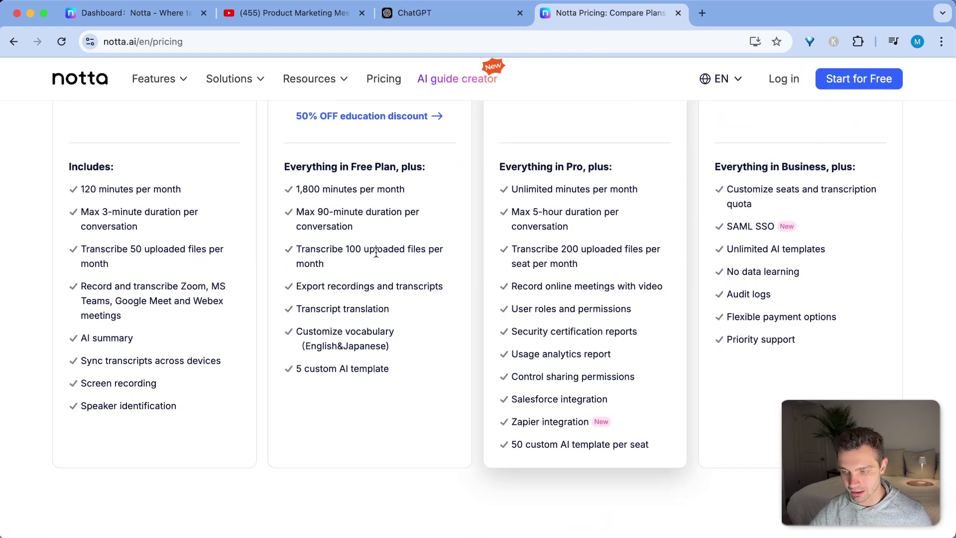
drag(298, 191, 432, 194)
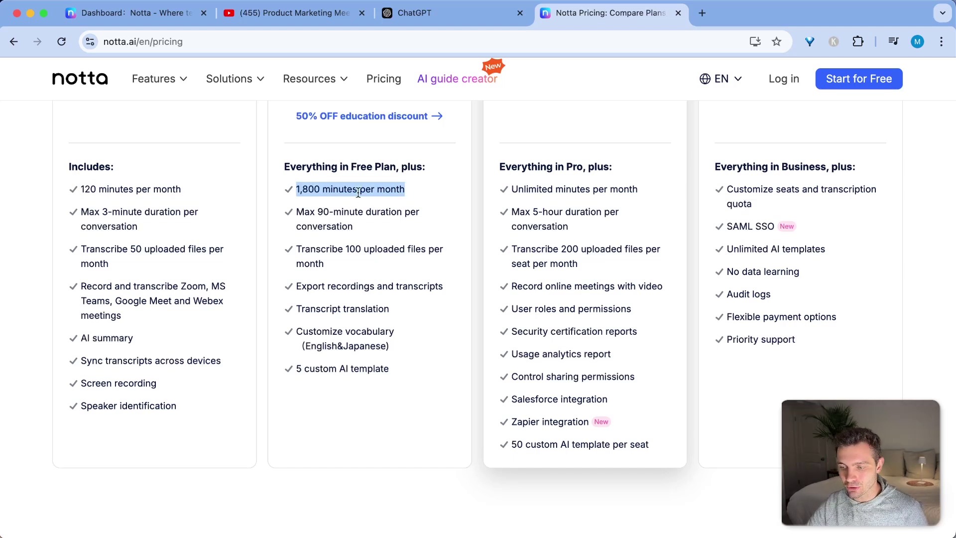
drag(296, 214, 431, 265)
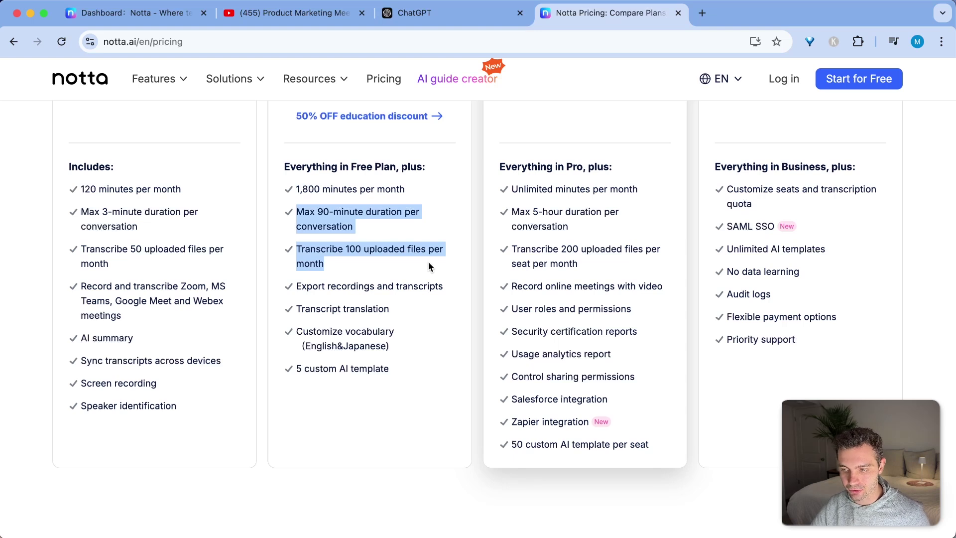
click(309, 255)
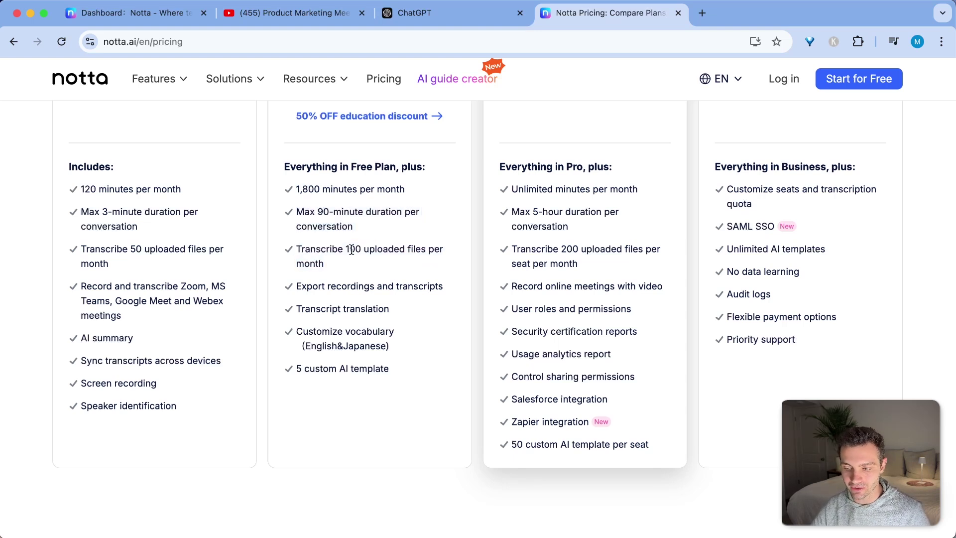
drag(317, 288, 450, 297)
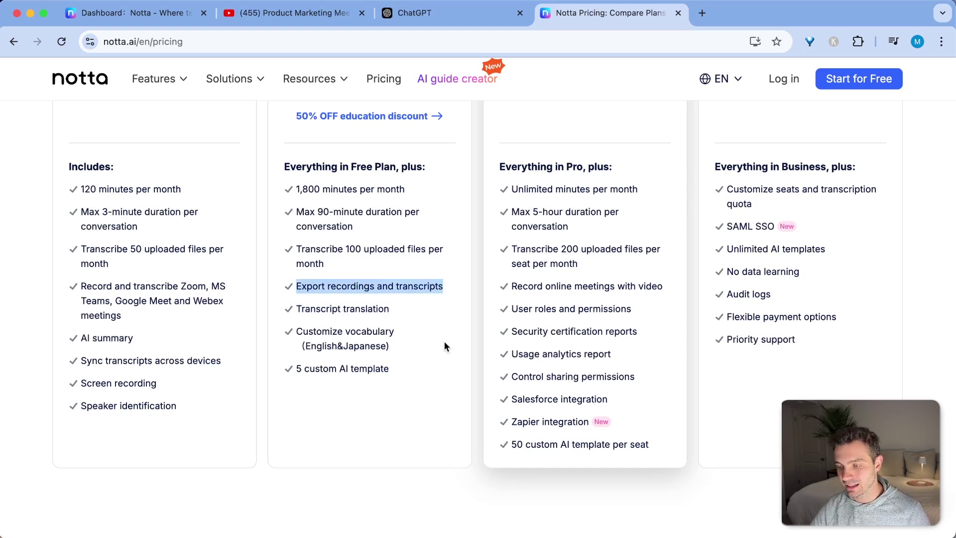
Highlight the Business plan's unlimited monthly minutes and 5-hour conversation limit
scroll(445, 346, up, 4)
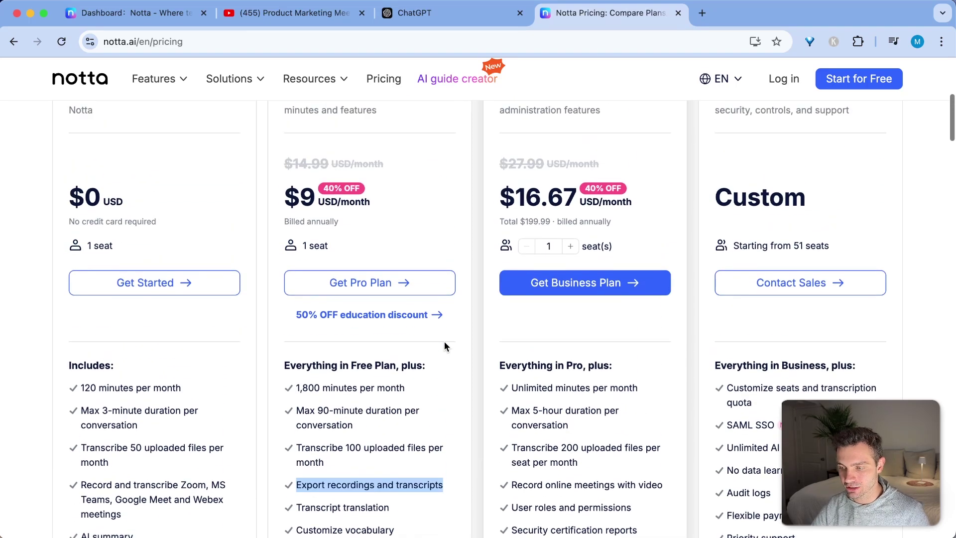
scroll(445, 346, up, 1)
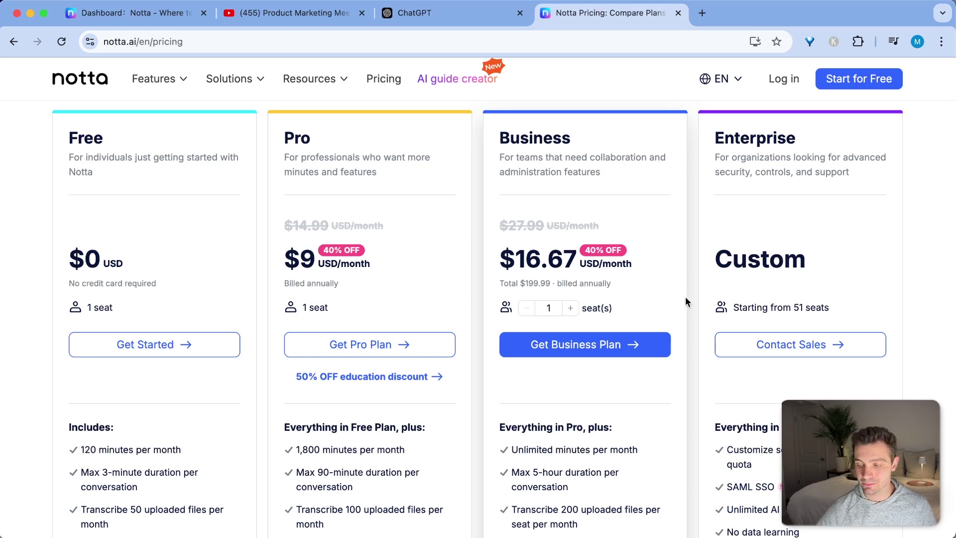
scroll(686, 301, down, 4)
drag(512, 263, 637, 260)
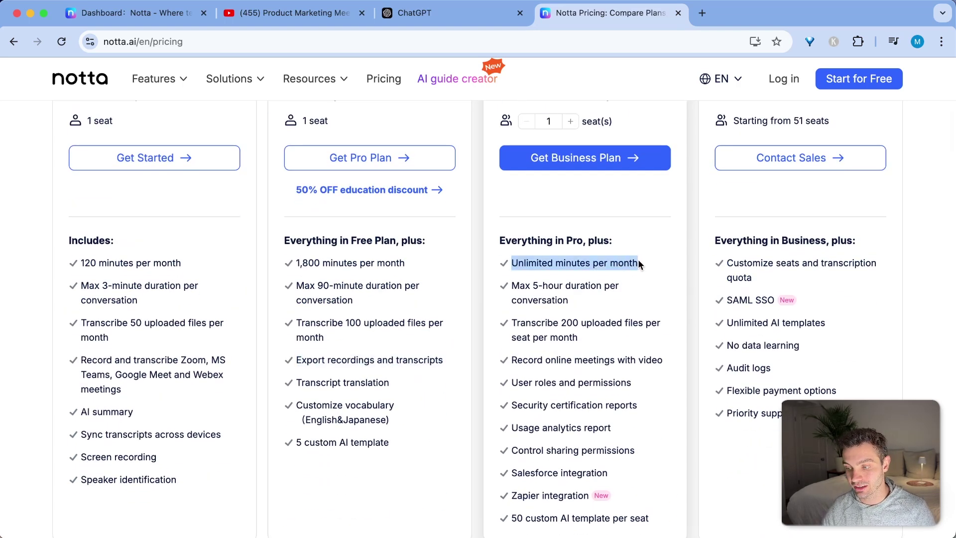
drag(512, 284, 613, 309)
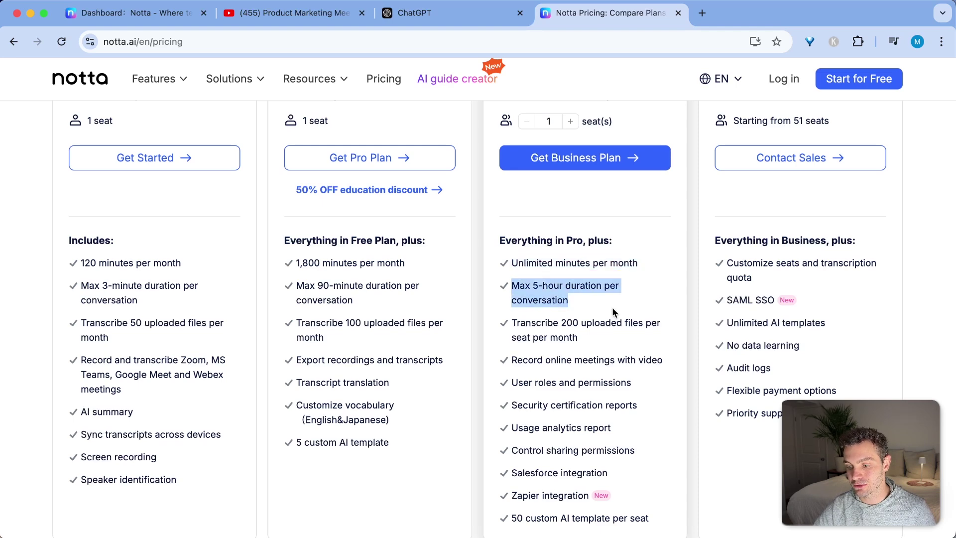